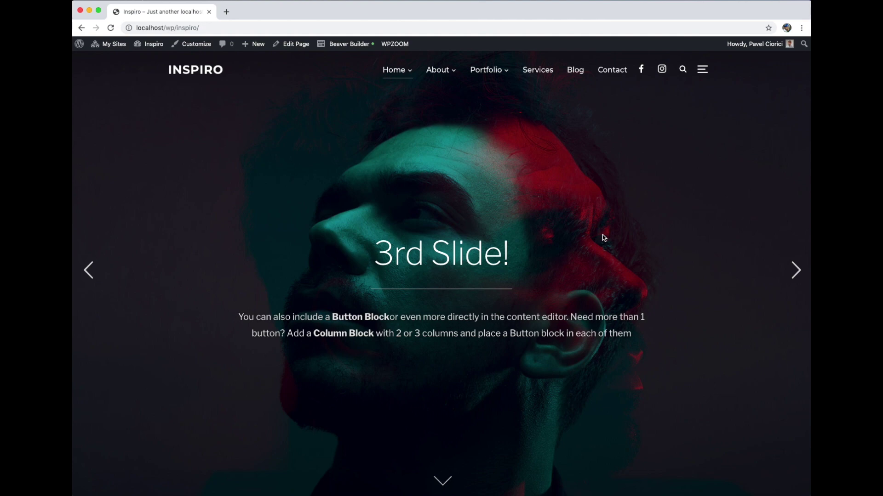
# Open the Porsche 964 Carrera 2 tile from the Our Work grid in a new tab and view it.
pyautogui.scroll(-8, 655, 210)
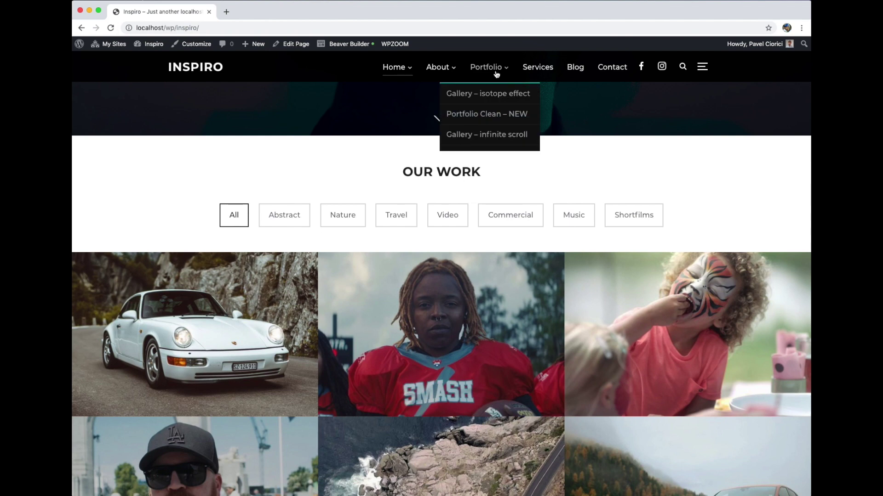
pyautogui.scroll(-2, 290, 138)
pyautogui.moveTo(200, 266)
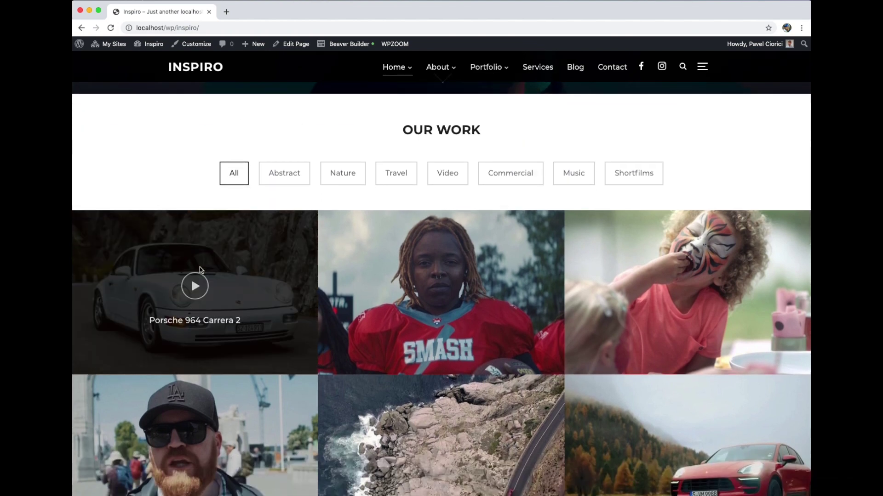
pyautogui.keyDown('super'); pyautogui.click(188, 327); pyautogui.keyUp('super')
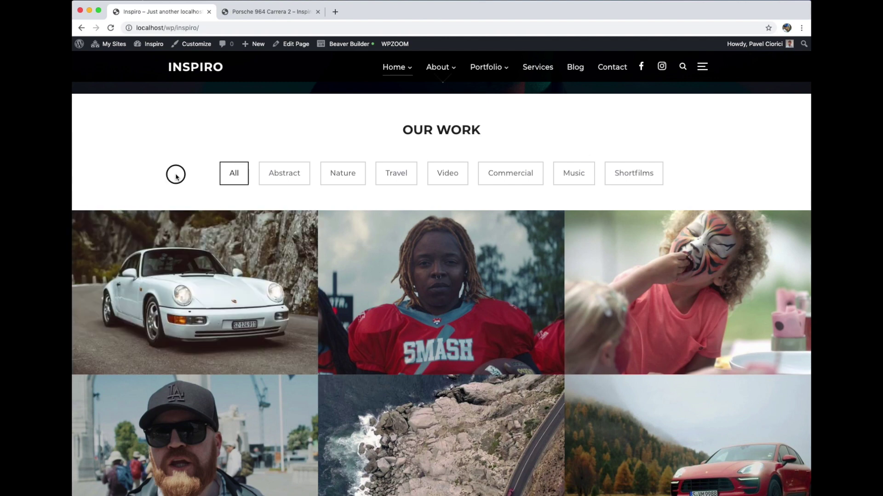
pyautogui.click(282, 11)
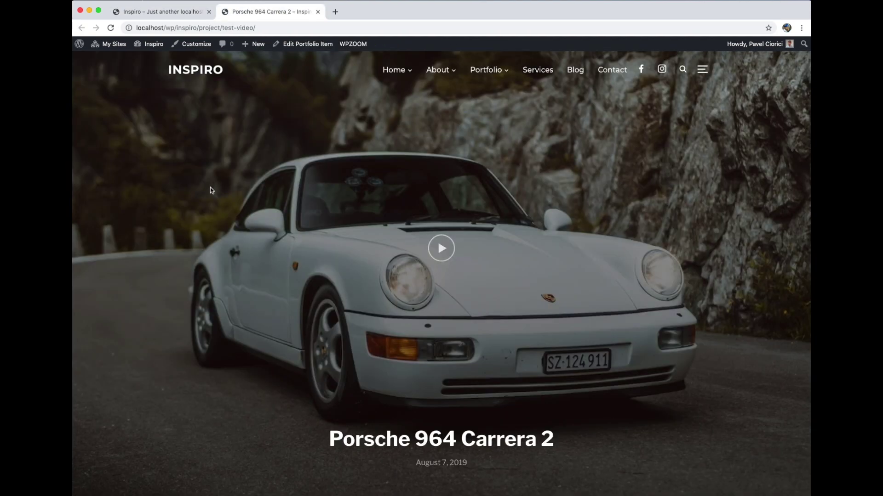
# Open the Porsche portfolio item in the editor and scroll to its Video Settings.
pyautogui.click(286, 43)
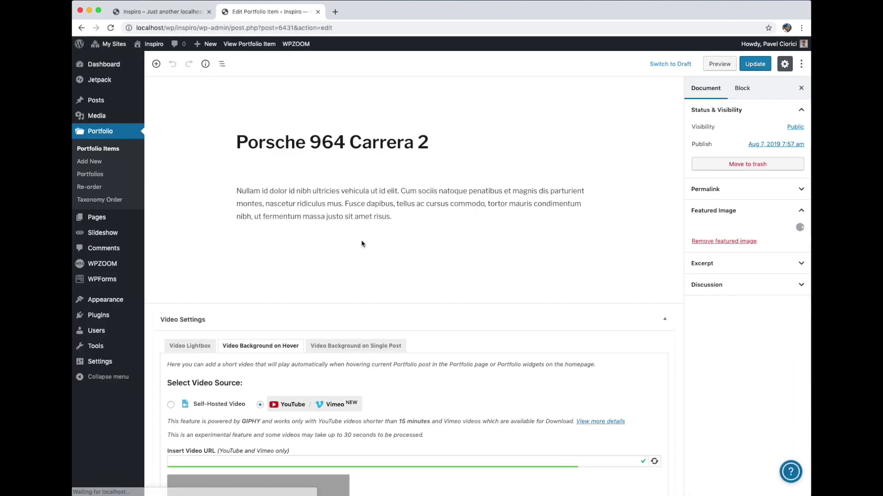
pyautogui.scroll(-3, 361, 239)
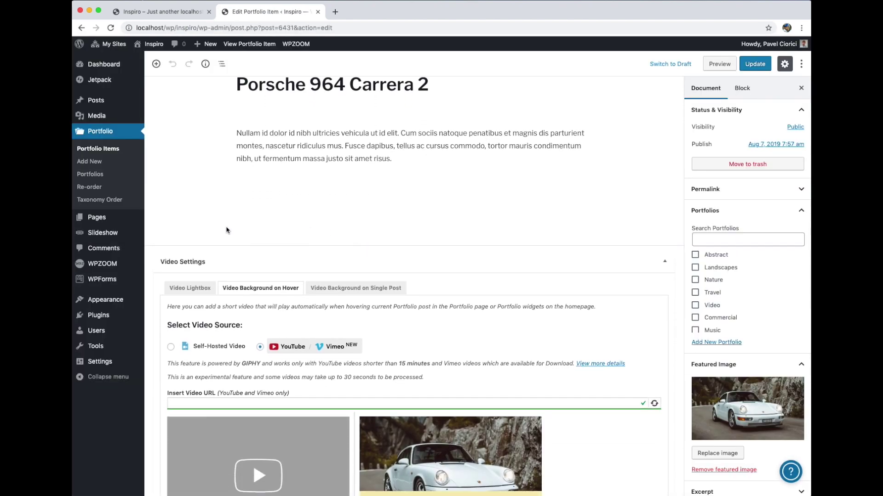
pyautogui.scroll(-2, 252, 261)
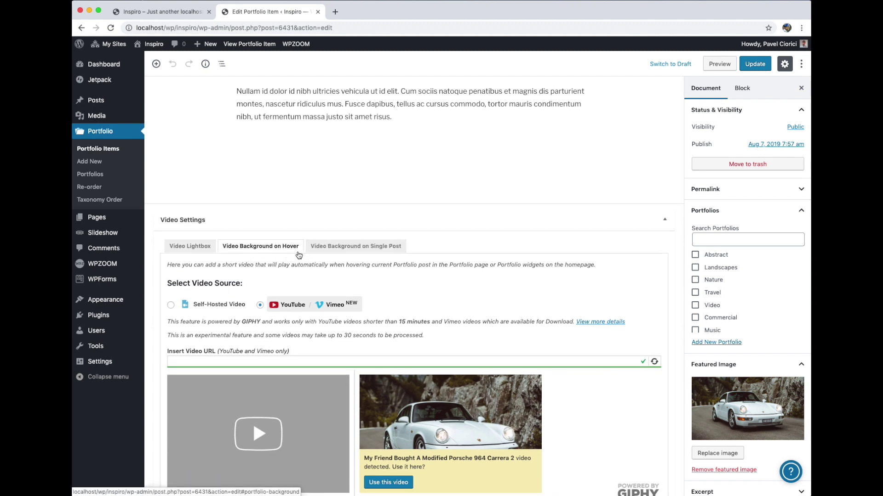
pyautogui.scroll(-3, 299, 255)
# Compare the Video Lightbox and Video Background on Hover settings, ending on the hover settings.
pyautogui.click(190, 179)
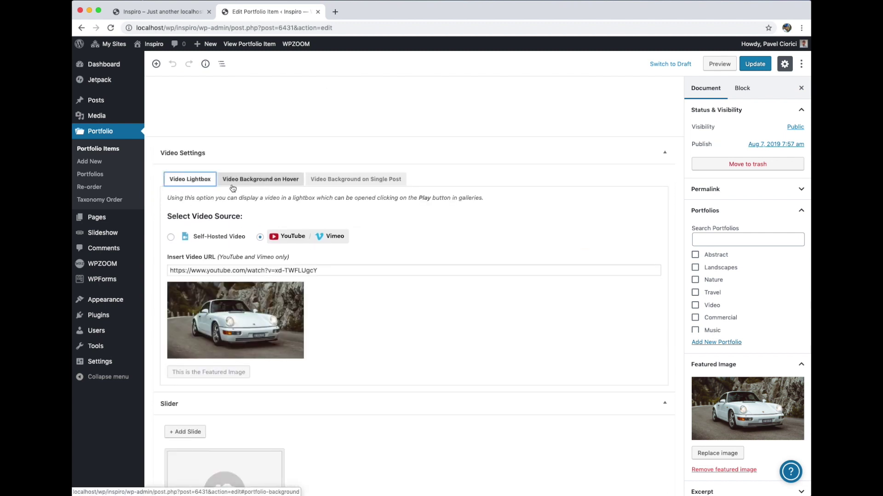
pyautogui.click(278, 190)
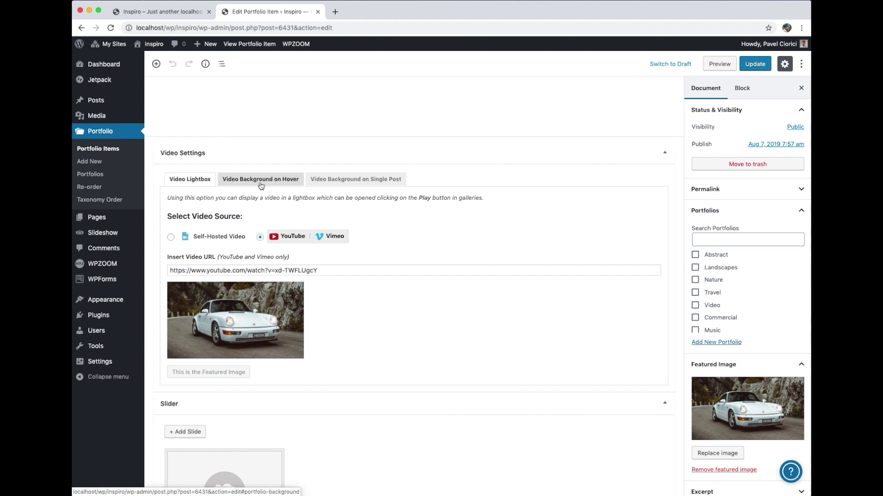
pyautogui.click(259, 180)
pyautogui.scroll(-1, 292, 230)
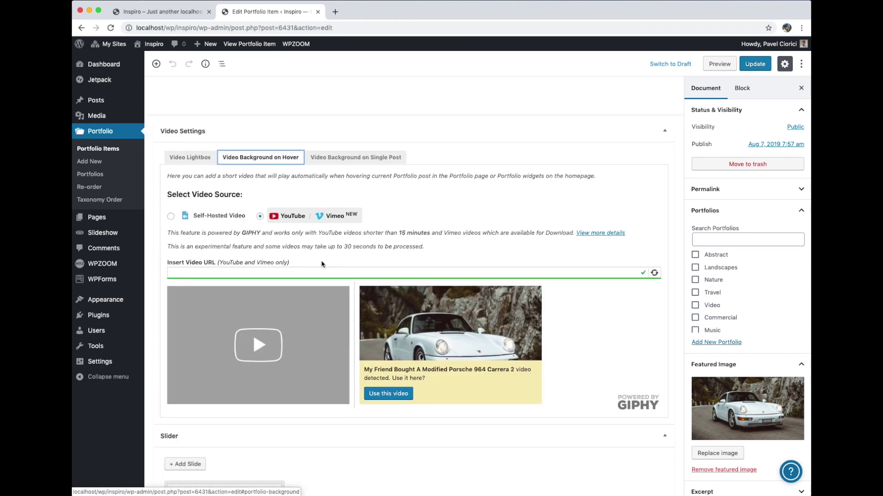
pyautogui.click(188, 147)
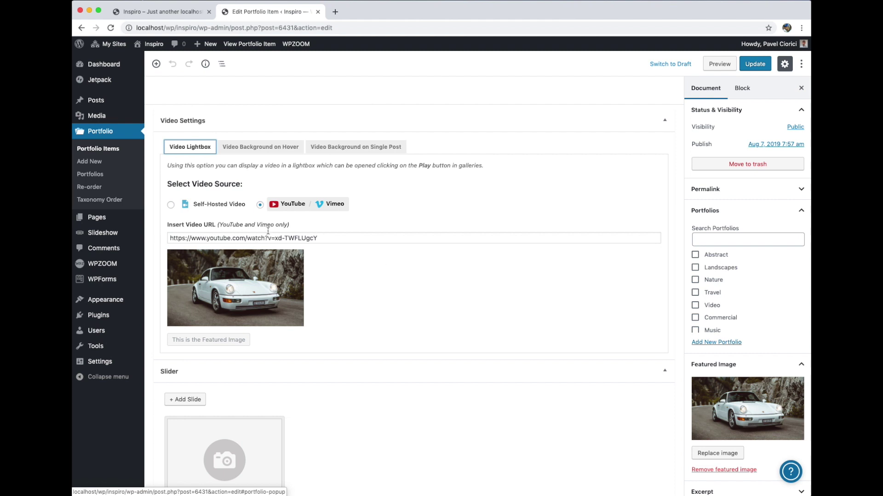
pyautogui.click(260, 146)
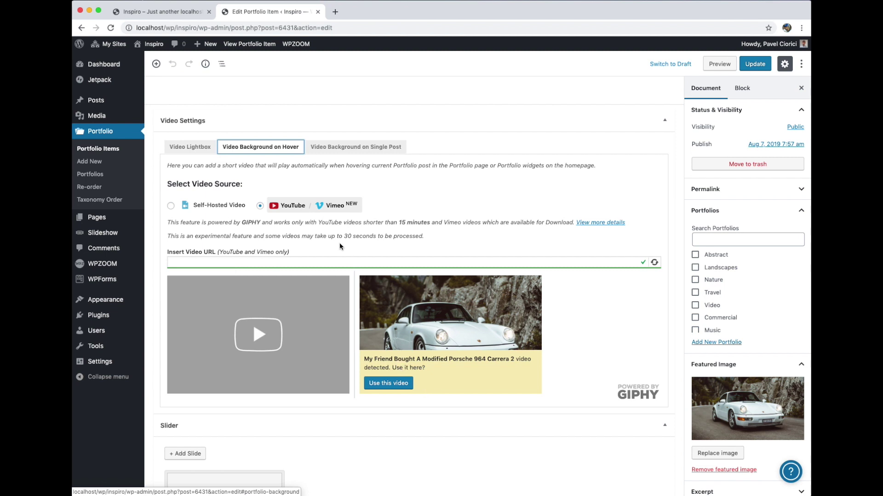
# Paste the lightbox's YouTube URL into the hover video's Insert Video URL field.
pyautogui.click(190, 146)
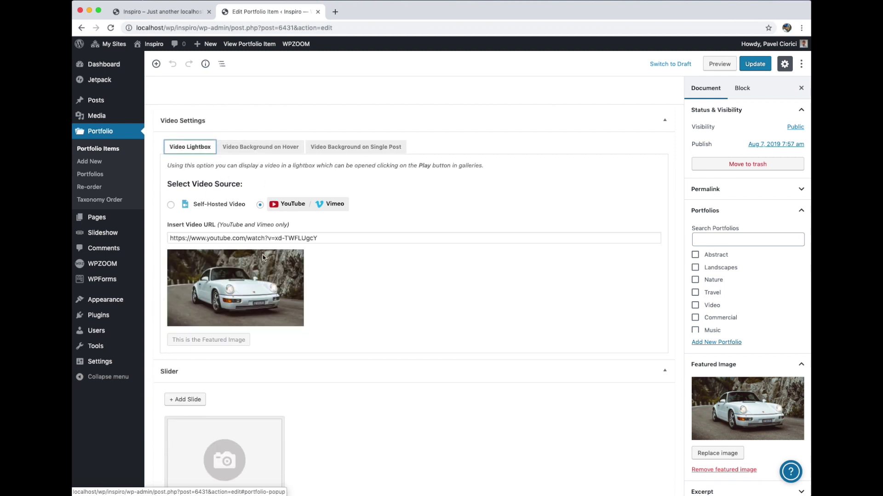
pyautogui.click(271, 238)
pyautogui.press('super+a')
pyautogui.press('super+c')
pyautogui.click(261, 148)
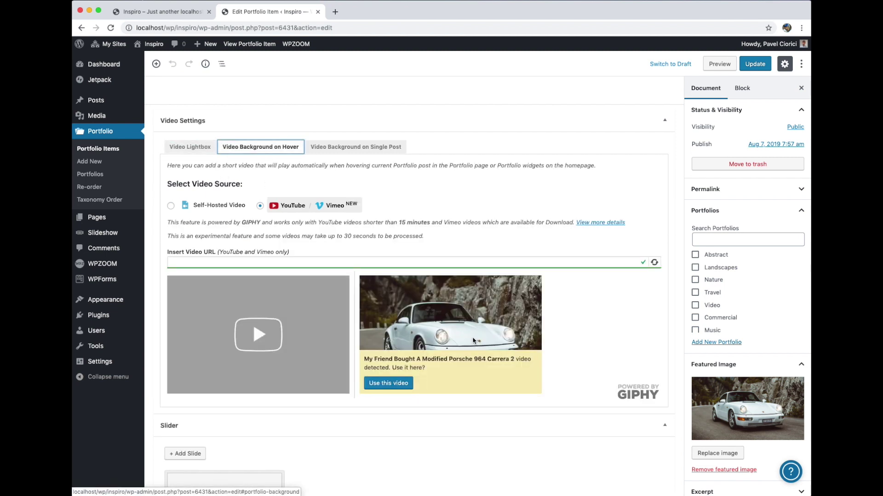
pyautogui.click(335, 264)
pyautogui.rightClick(332, 264)
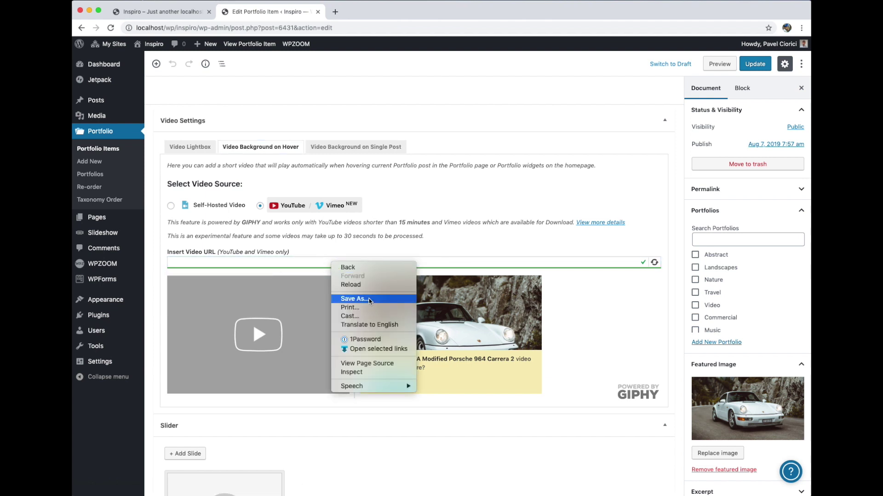
pyautogui.press('Escape')
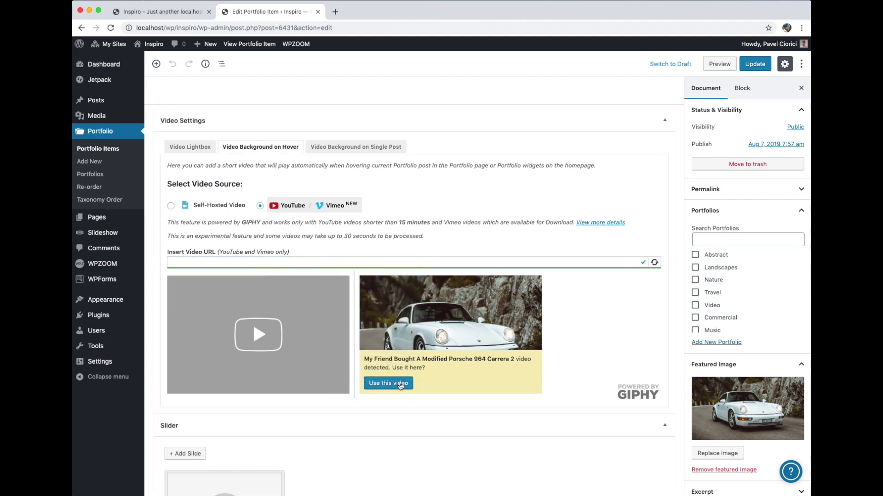
pyautogui.click(326, 261)
pyautogui.press('super+v')
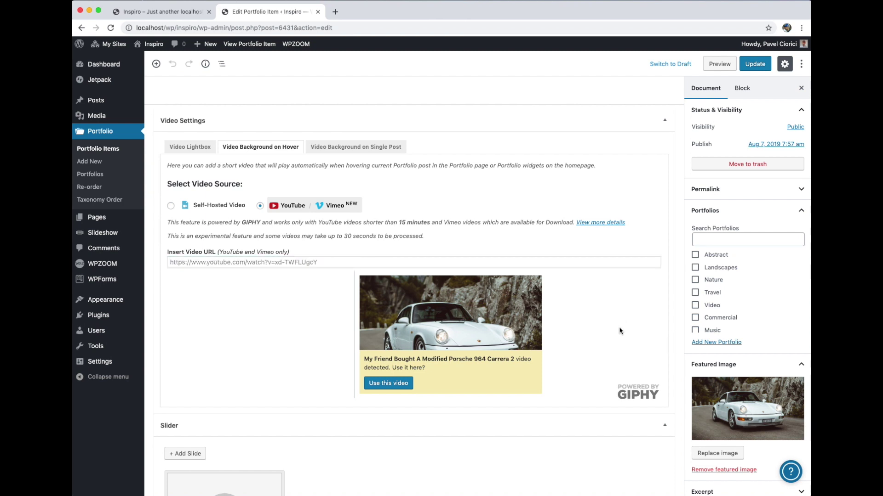
pyautogui.scroll(-1, 297, 305)
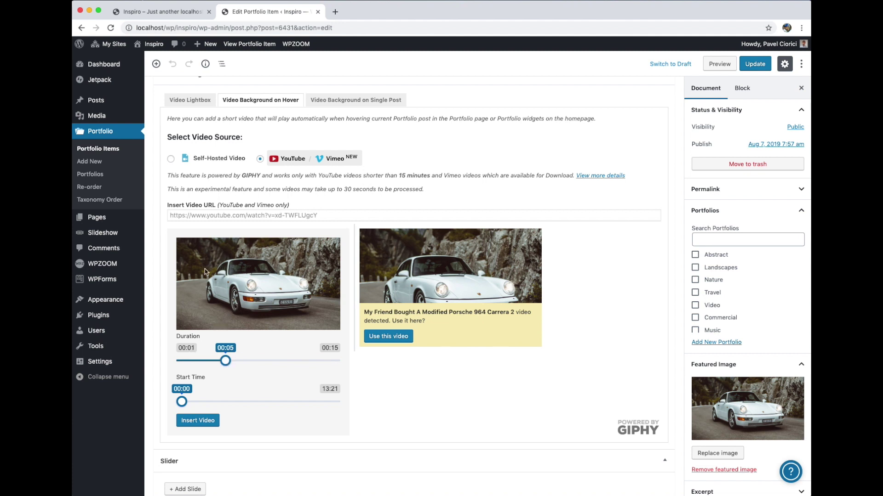
# Trim the hover clip to 00:08 with a later start, insert it, and update the item.
pyautogui.click(159, 11)
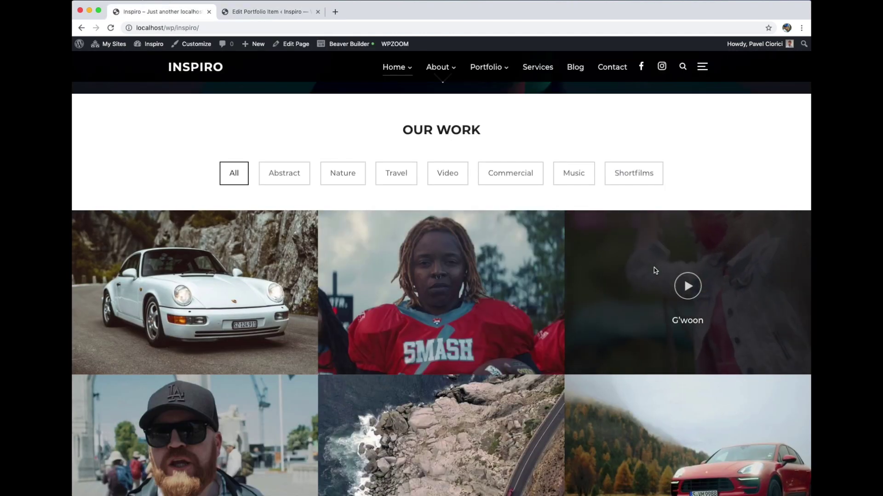
pyautogui.click(271, 12)
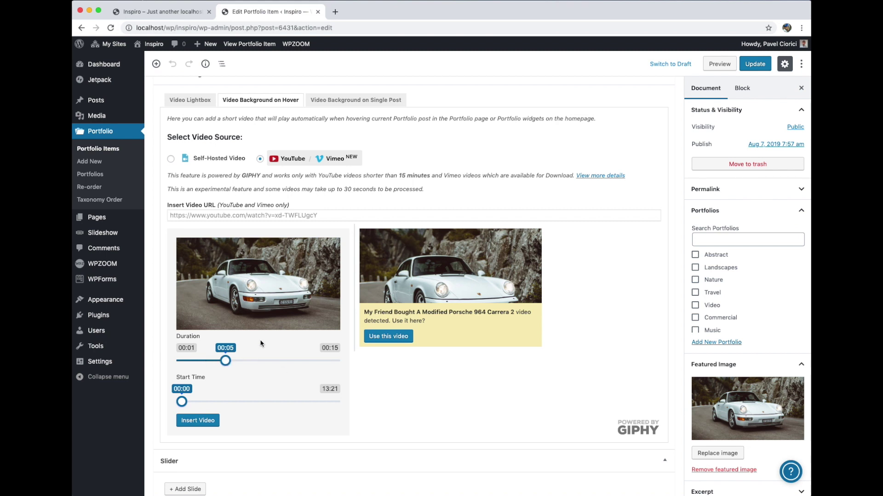
pyautogui.moveTo(227, 367); pyautogui.dragTo(274, 363)
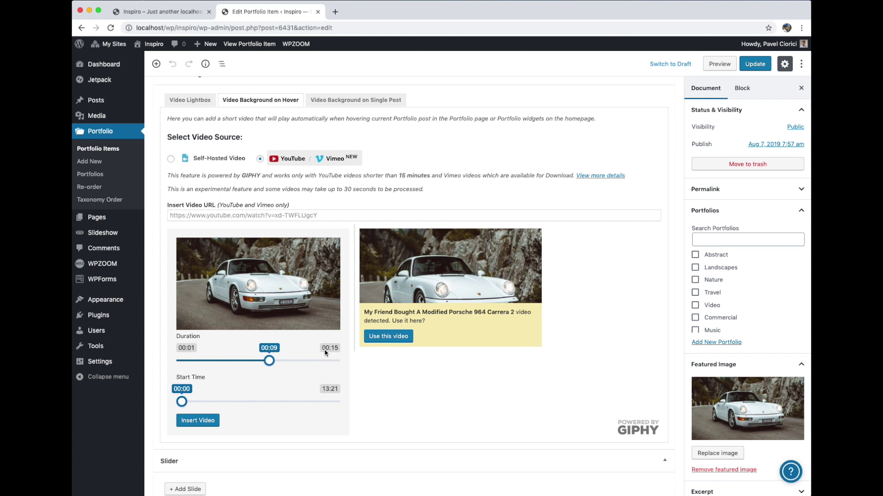
pyautogui.moveTo(271, 364)
pyautogui.mouseDown()
pyautogui.moveTo(247, 363)
pyautogui.moveTo(260, 366)
pyautogui.mouseUp()
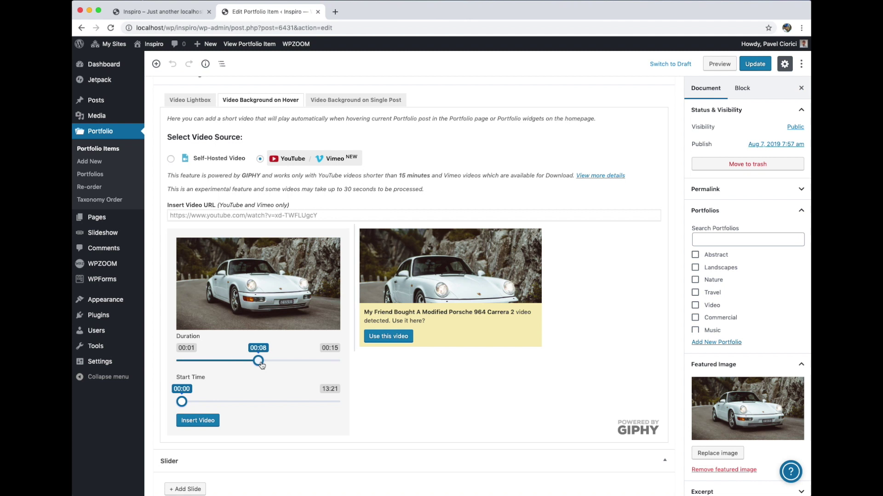
pyautogui.scroll(-2, 248, 384)
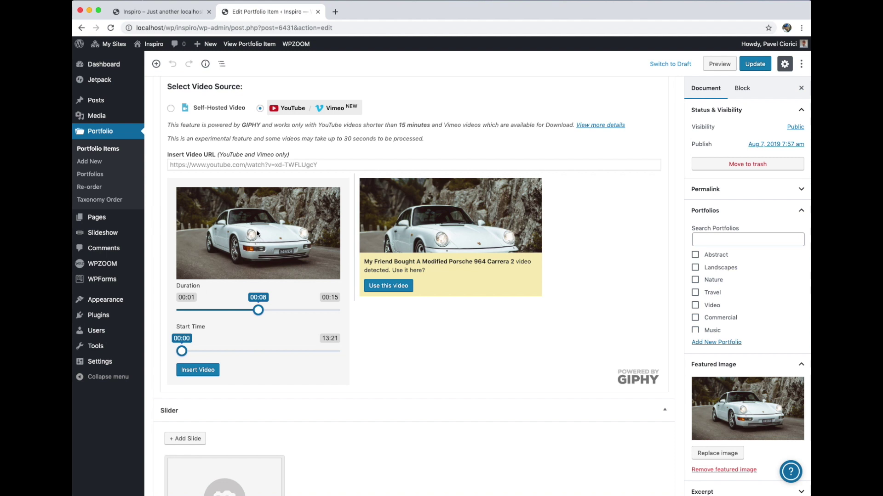
pyautogui.moveTo(182, 352)
pyautogui.mouseDown()
pyautogui.moveTo(199, 352)
pyautogui.moveTo(184, 352)
pyautogui.mouseUp()
pyautogui.click(200, 373)
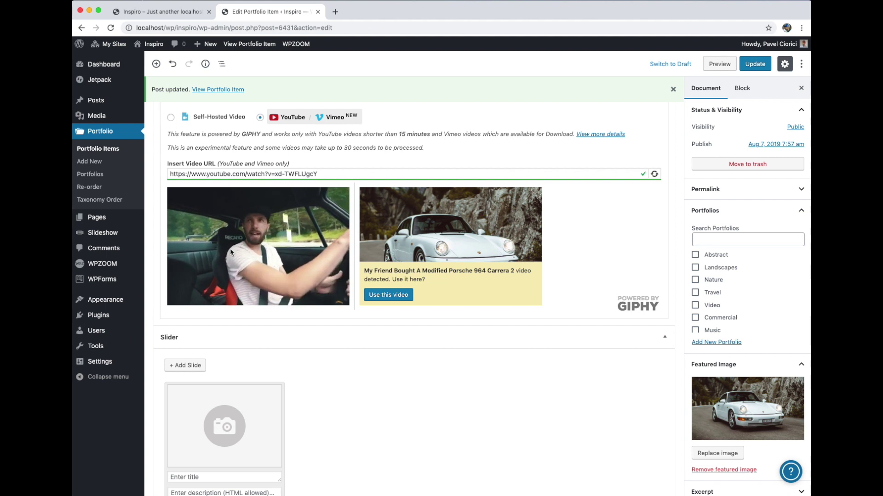
pyautogui.click(765, 67)
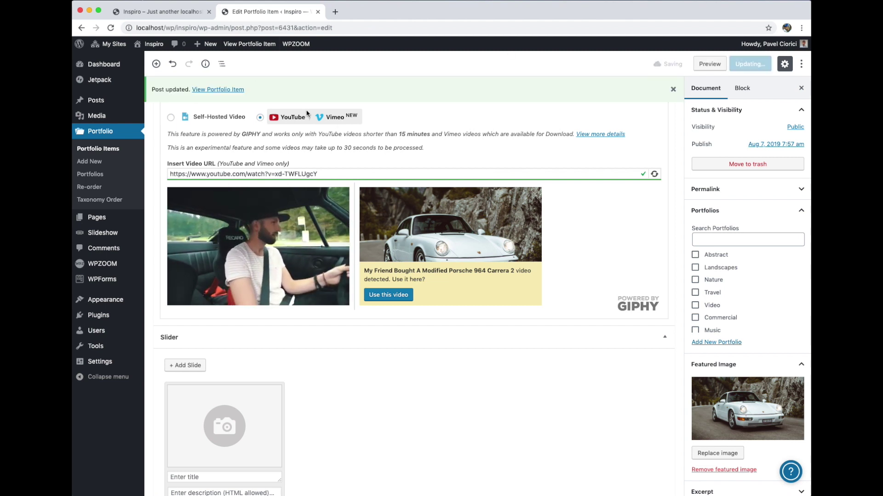
# Reload the Our Work grid and preview the Porsche tile's new hover driving clip.
pyautogui.click(186, 16)
pyautogui.click(259, 13)
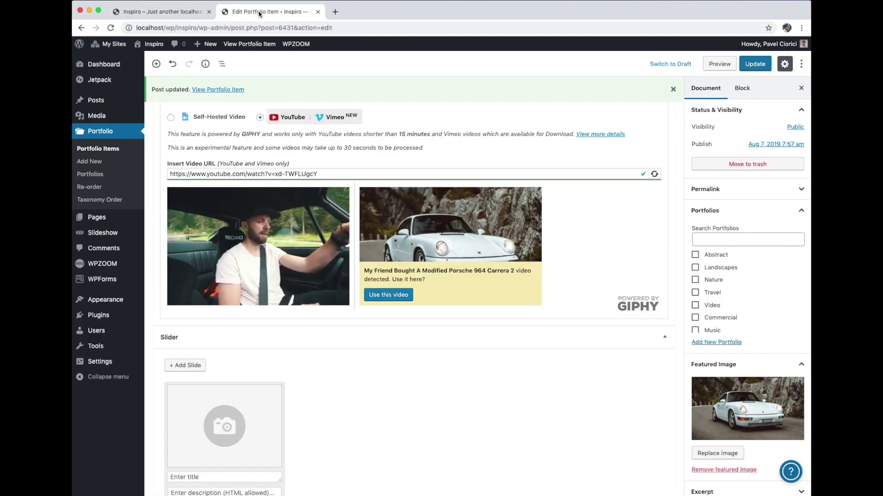
pyautogui.click(161, 12)
pyautogui.press('super+r')
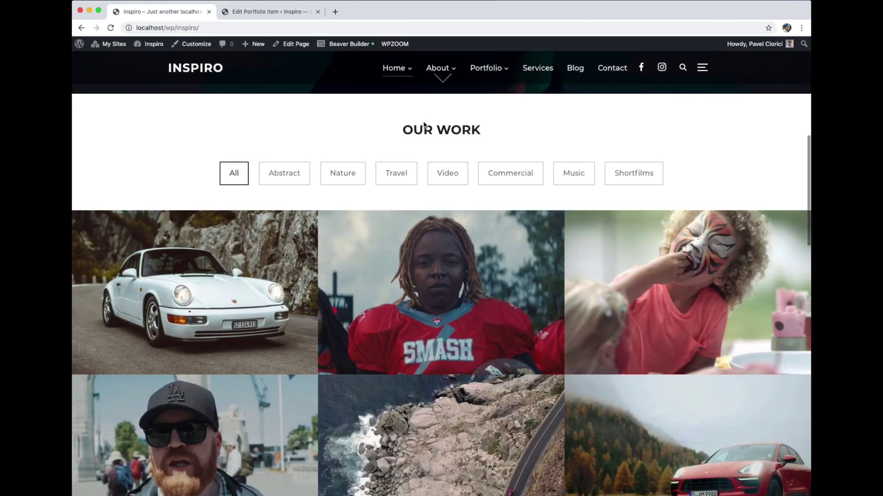
pyautogui.moveTo(222, 261)
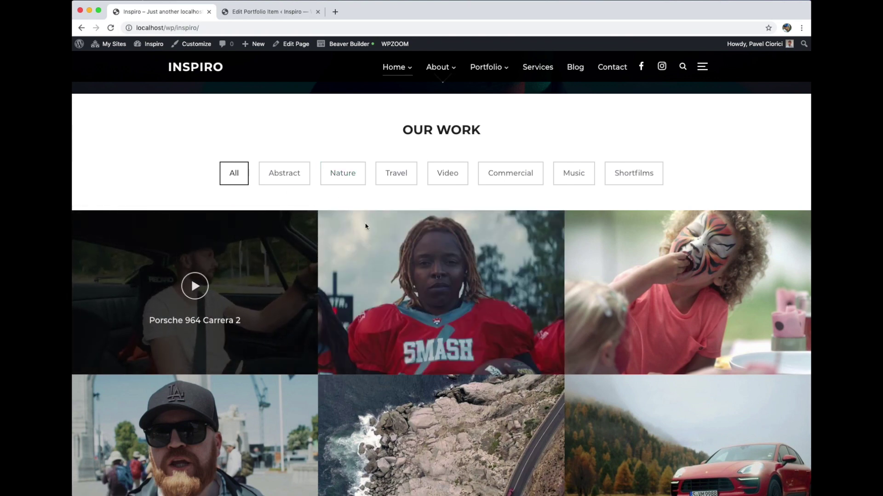
pyautogui.scroll(-3, 365, 122)
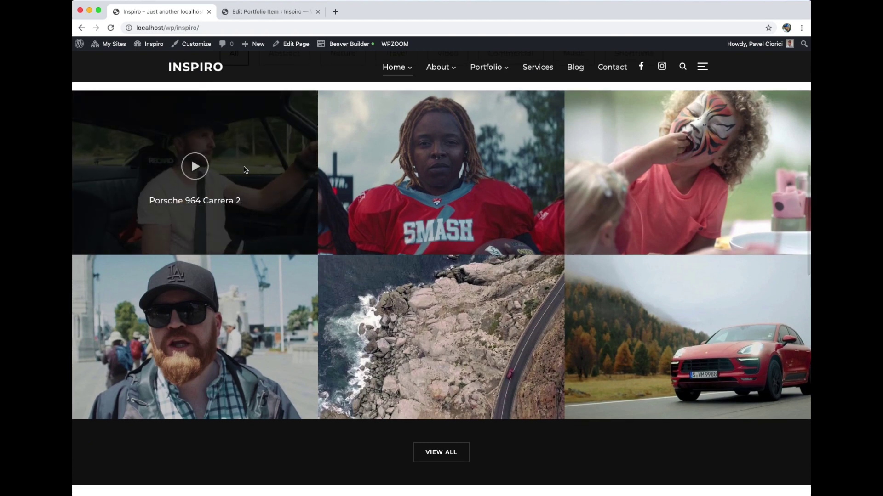
pyautogui.scroll(1, 257, 184)
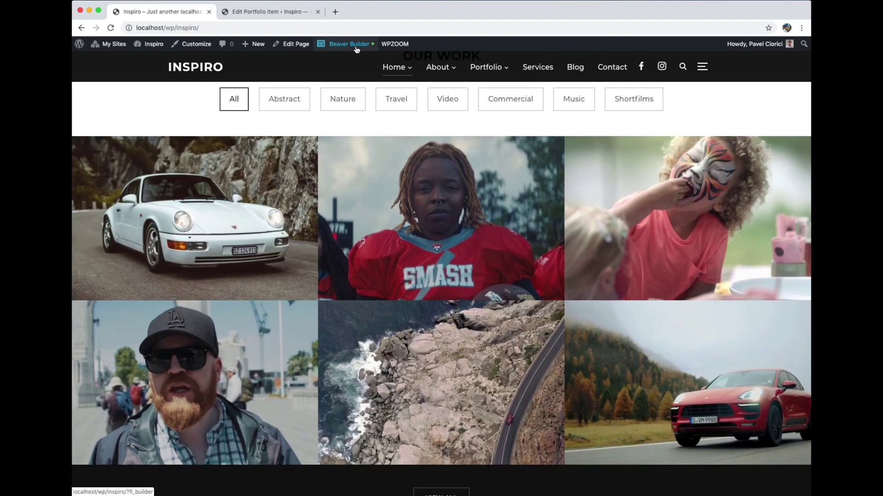
pyautogui.click(356, 46)
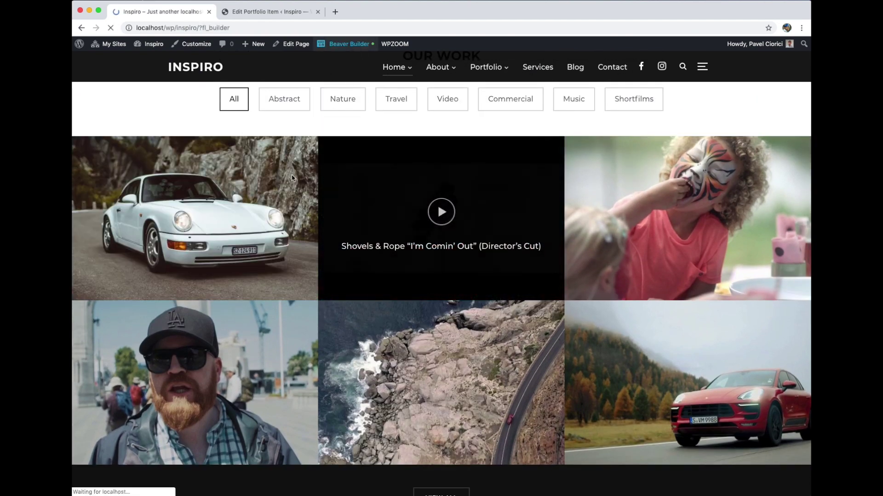
# In Beaver Builder, drag the WPZOOM: Portfolio Showcase widget from WordPress Widgets onto the page.
pyautogui.scroll(-5, 276, 233)
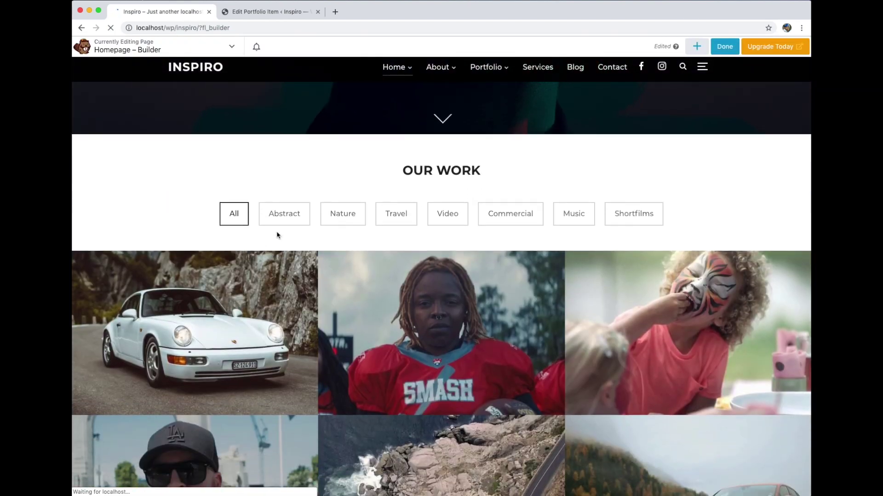
pyautogui.scroll(-4, 278, 236)
pyautogui.scroll(2, 278, 239)
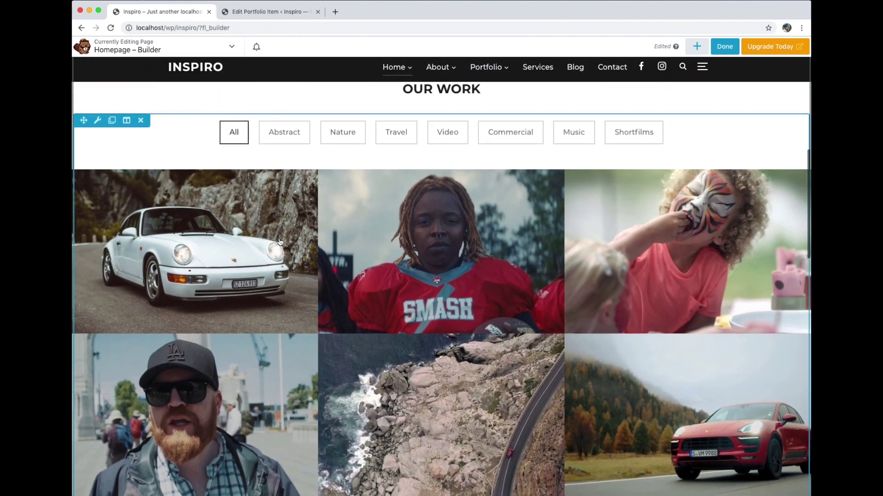
pyautogui.click(697, 46)
pyautogui.click(698, 94)
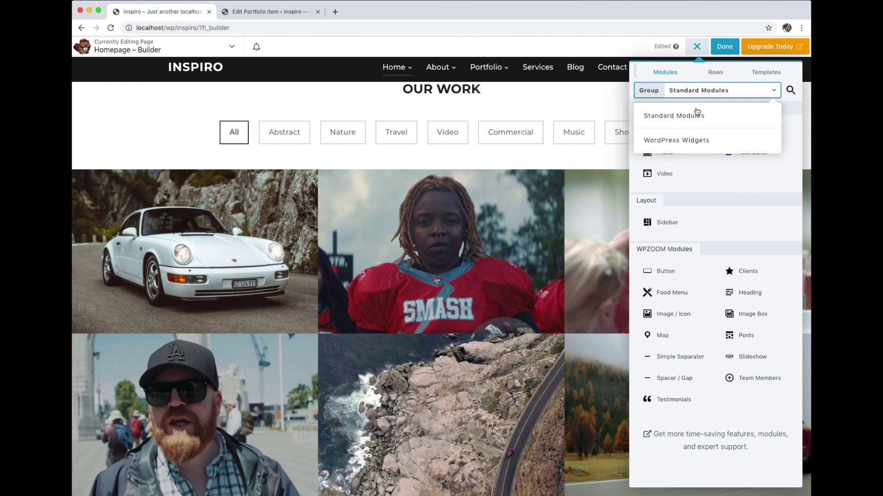
pyautogui.click(689, 139)
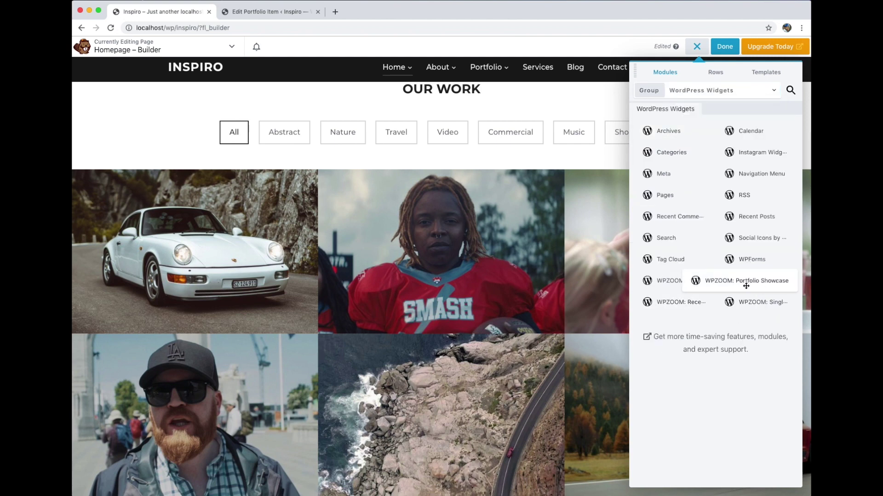
pyautogui.moveTo(749, 284); pyautogui.dragTo(96, 123)
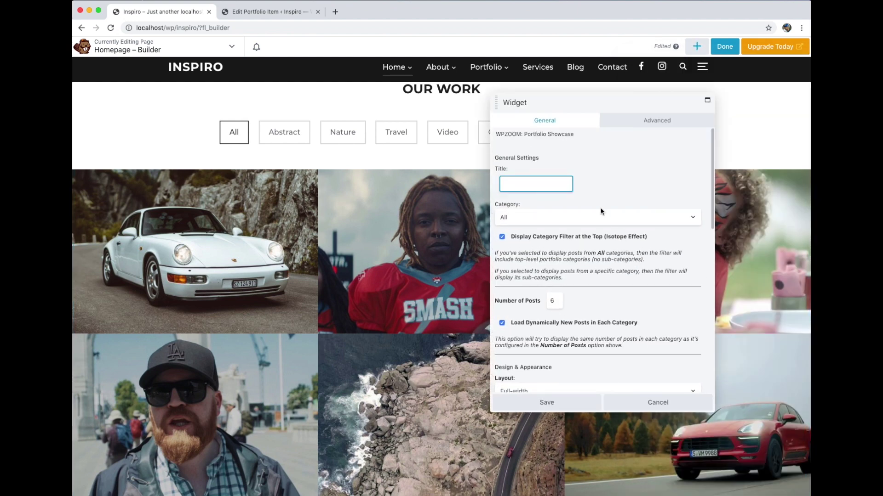
# Review the widget's background-video-on-hover settings, cancel it, and go back to the live homepage.
pyautogui.scroll(-6, 601, 211)
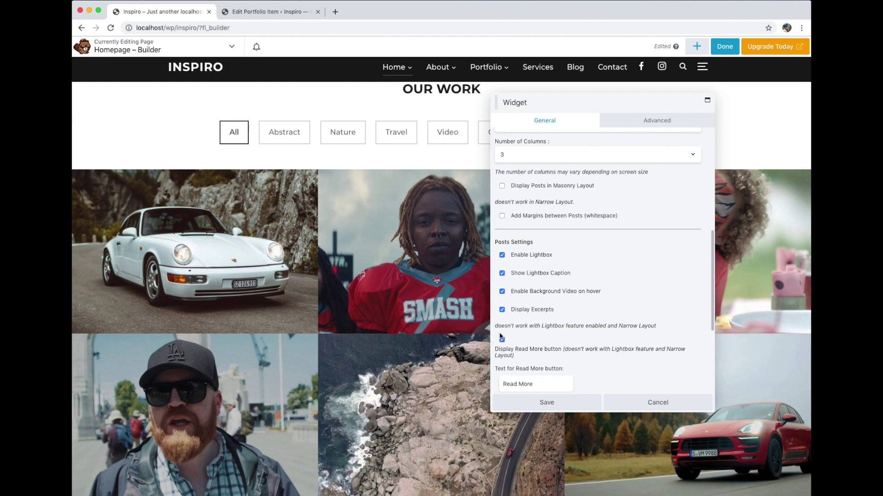
pyautogui.click(658, 403)
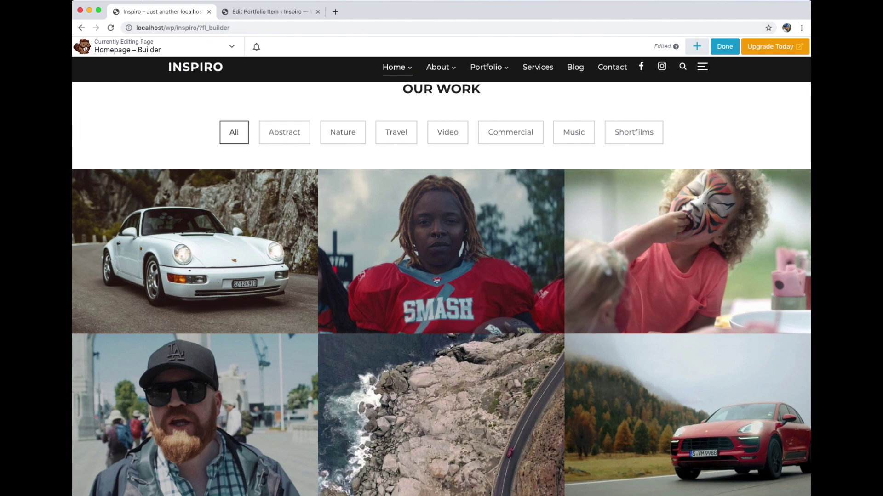
pyautogui.click(82, 28)
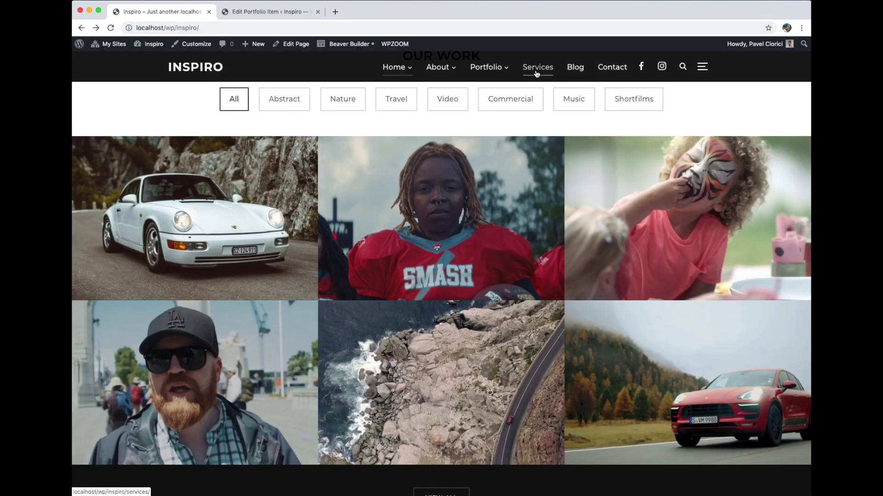
# Open the Portfolio gallery page, then the WPZOOM Theme Options in a tab beside it.
pyautogui.click(489, 67)
pyautogui.moveTo(224, 190)
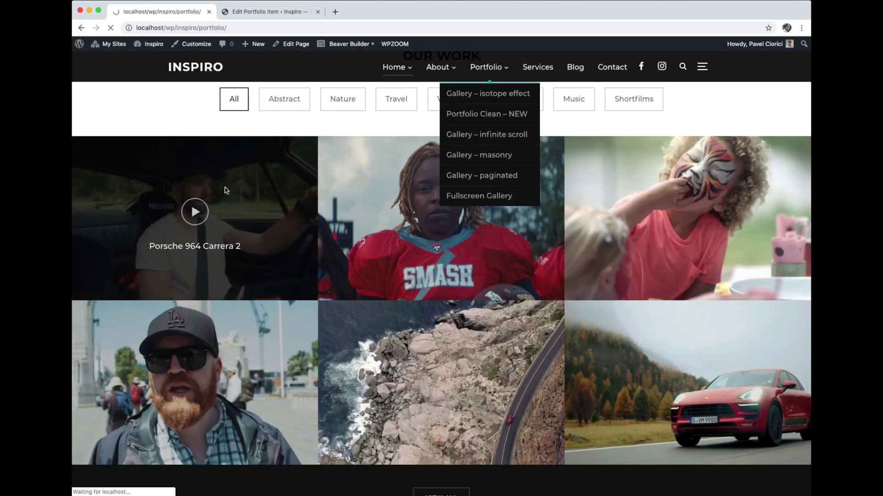
pyautogui.scroll(-3, 217, 150)
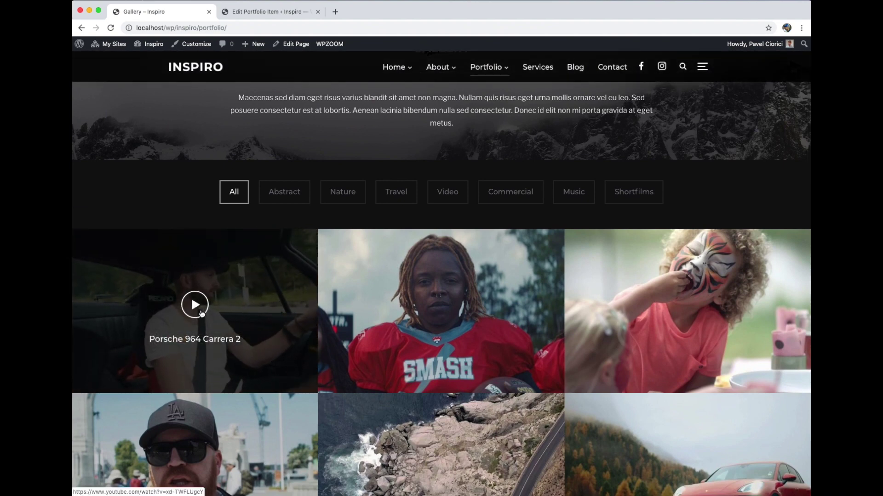
pyautogui.keyDown('super'); pyautogui.click(327, 43); pyautogui.keyUp('super')
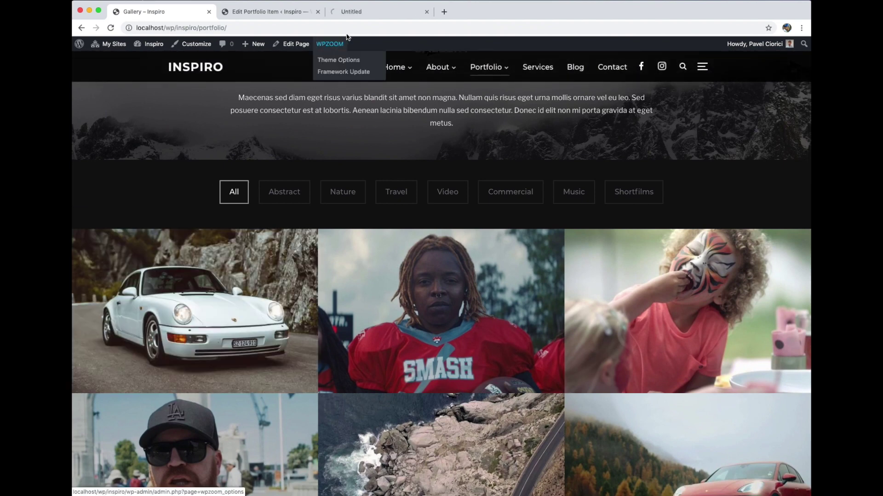
pyautogui.moveTo(354, 11); pyautogui.dragTo(273, 14)
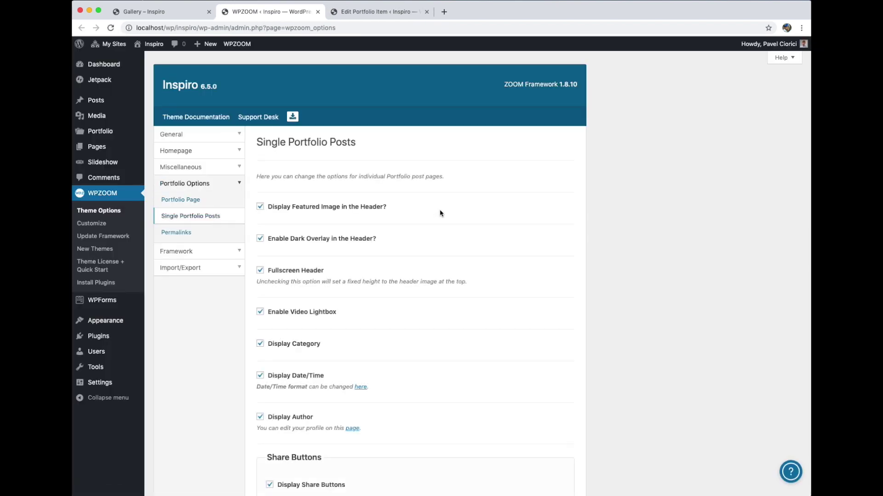
# Check the Background Video option under Portfolio Page settings, then return to the gallery.
pyautogui.click(207, 205)
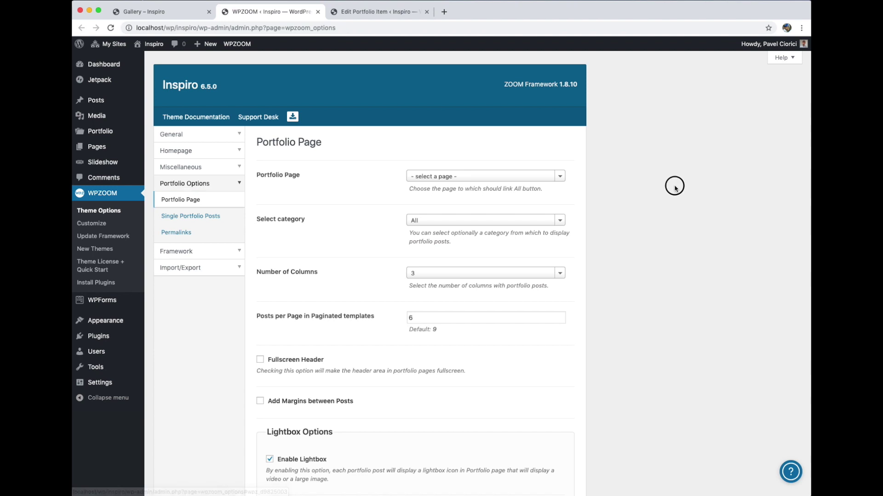
pyautogui.scroll(-3, 627, 186)
pyautogui.scroll(-6, 541, 234)
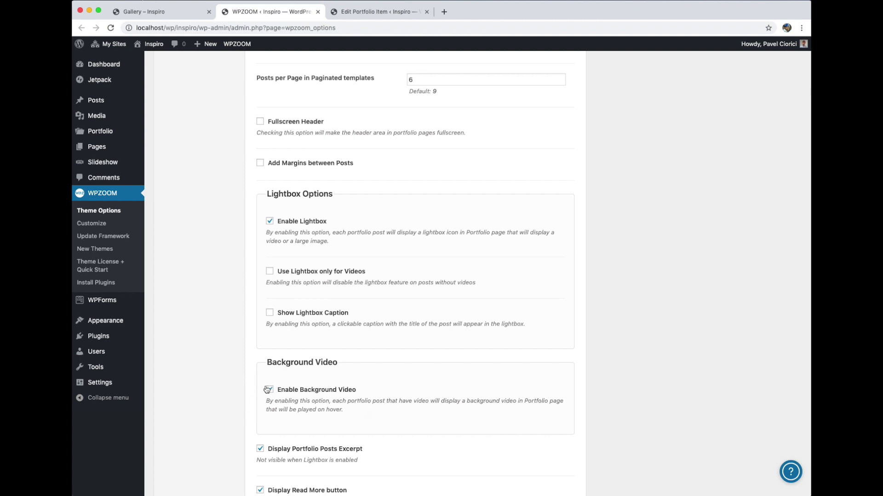
pyautogui.click(165, 12)
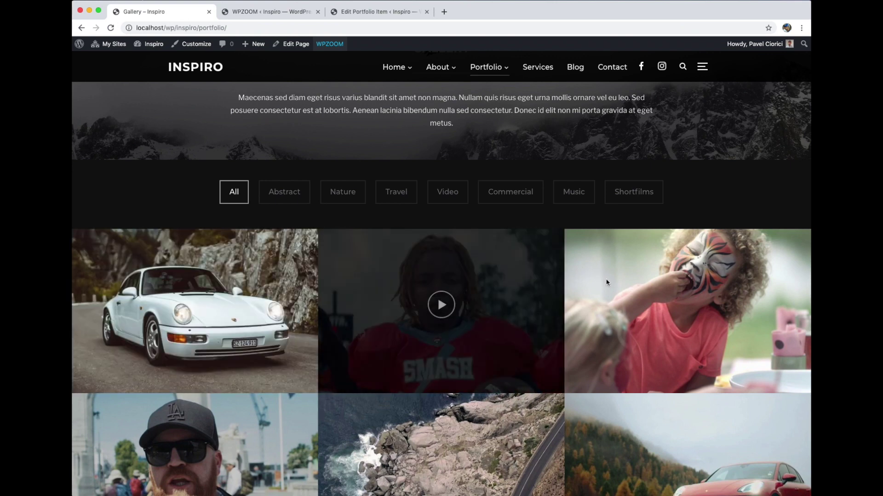
pyautogui.scroll(-2, 640, 278)
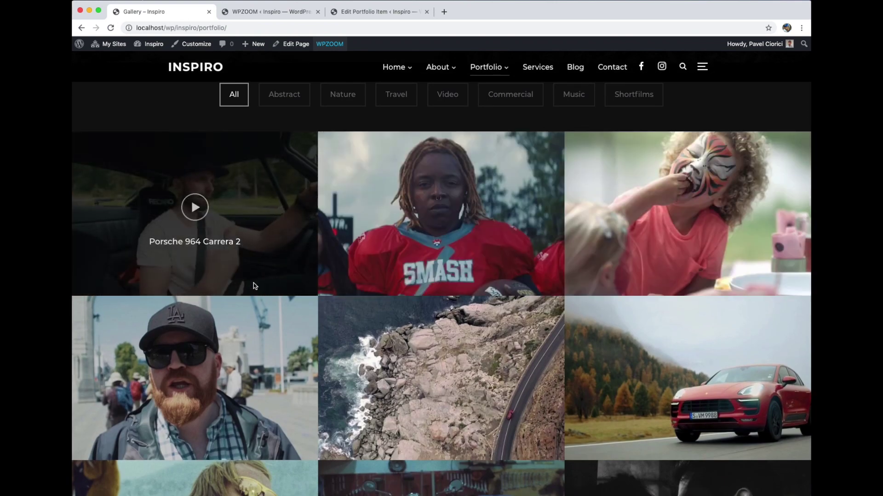
pyautogui.scroll(3, 252, 283)
pyautogui.click(375, 12)
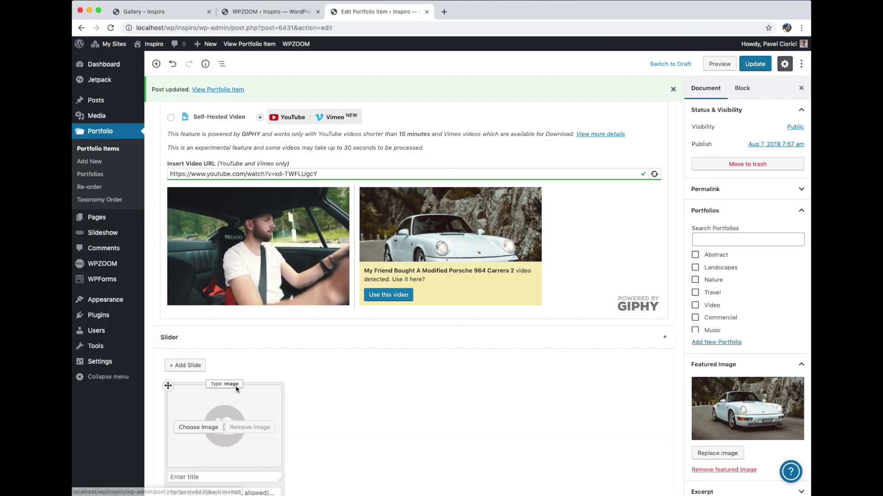
pyautogui.tripleClick(324, 173)
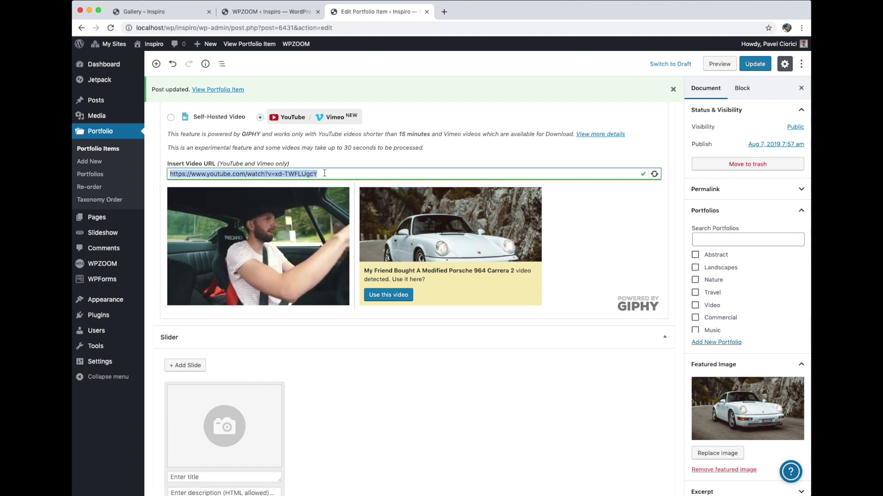
pyautogui.press('BackSpace')
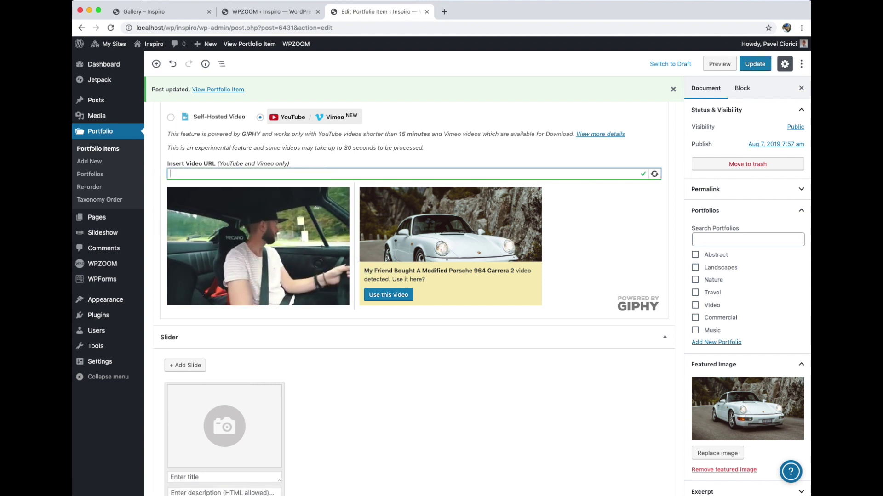
pyautogui.click(213, 193)
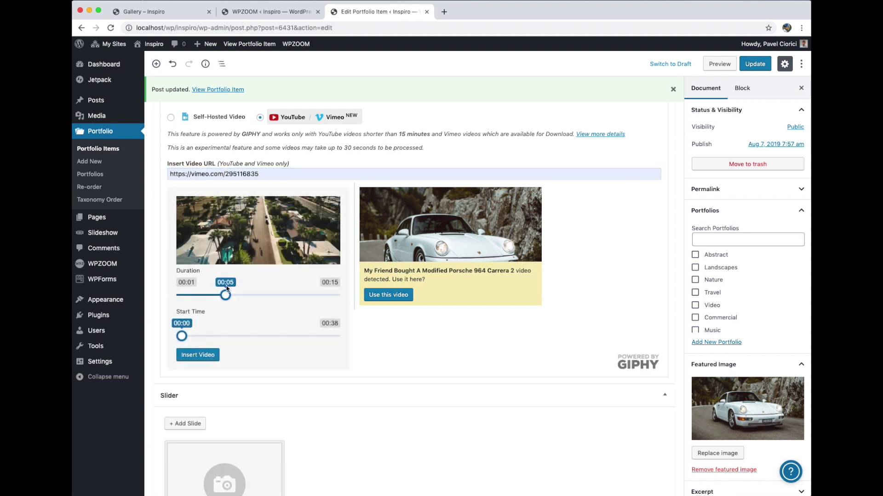
# Copy the Vimeo URL and paste it into a new browser tab.
pyautogui.tripleClick(218, 174)
pyautogui.hotkey('ctrl', 'c')
pyautogui.hotkey('ctrl', 't')
pyautogui.hotkey('ctrl', 'v')
# Load the Vimeo aerial street video page and view its Download button.
pyautogui.press('Return')
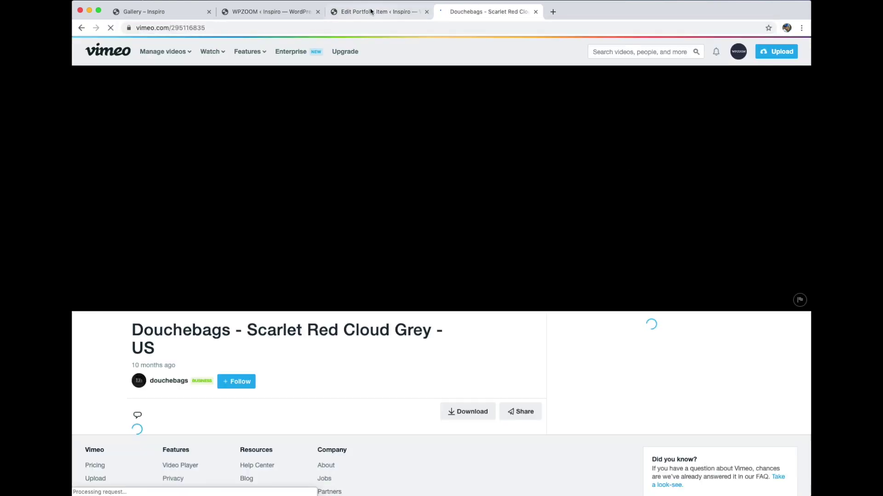
pyautogui.click(370, 10)
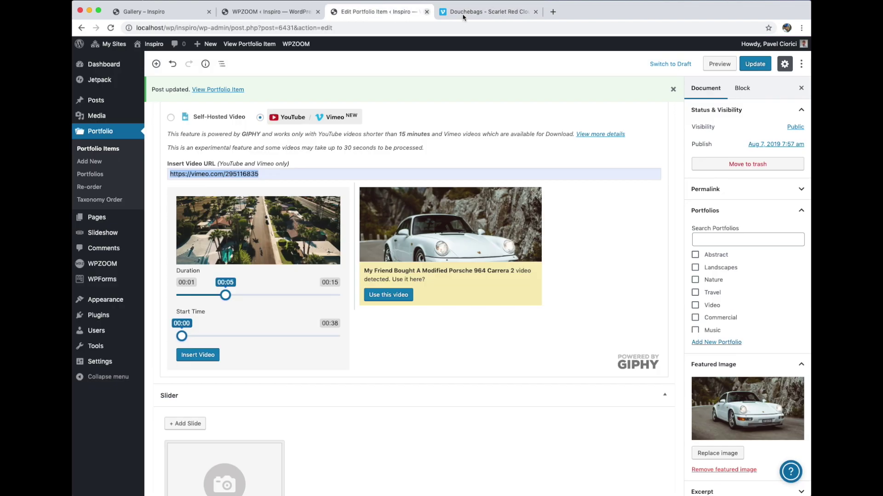
pyautogui.click(484, 10)
pyautogui.scroll(-1, 455, 363)
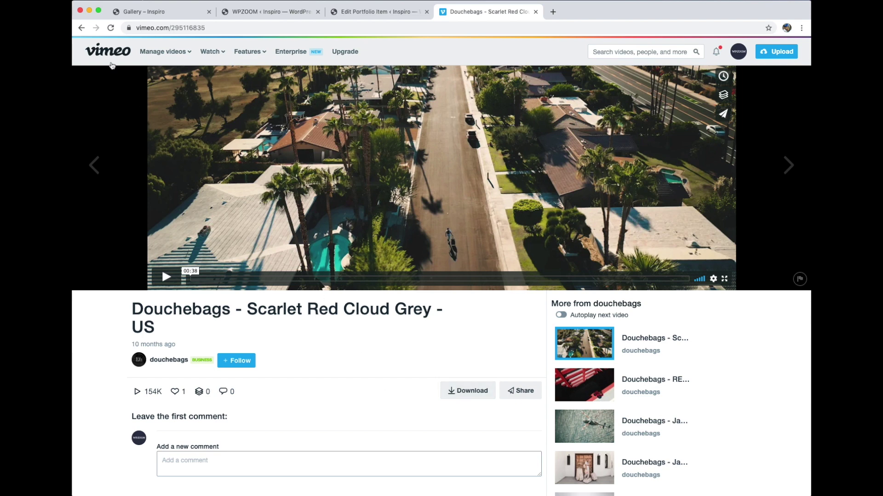
# Open the Vans - Amy video (vimeo.com/340943543), copy its address, and return to the editor.
pyautogui.click(198, 27)
pyautogui.doubleClick(222, 28)
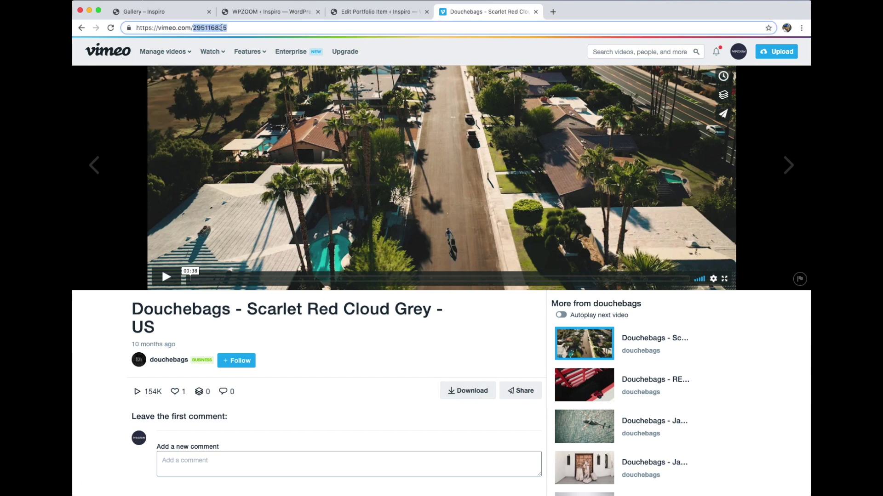
pyautogui.press('BackSpace')
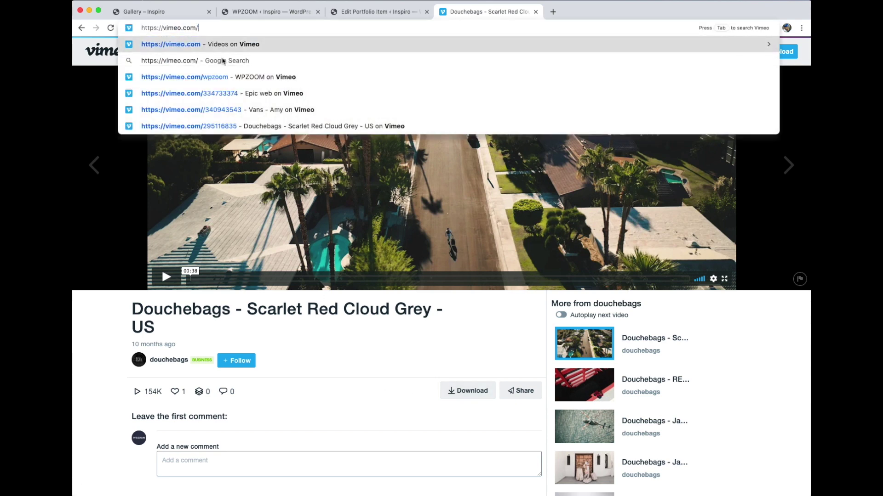
pyautogui.click(251, 110)
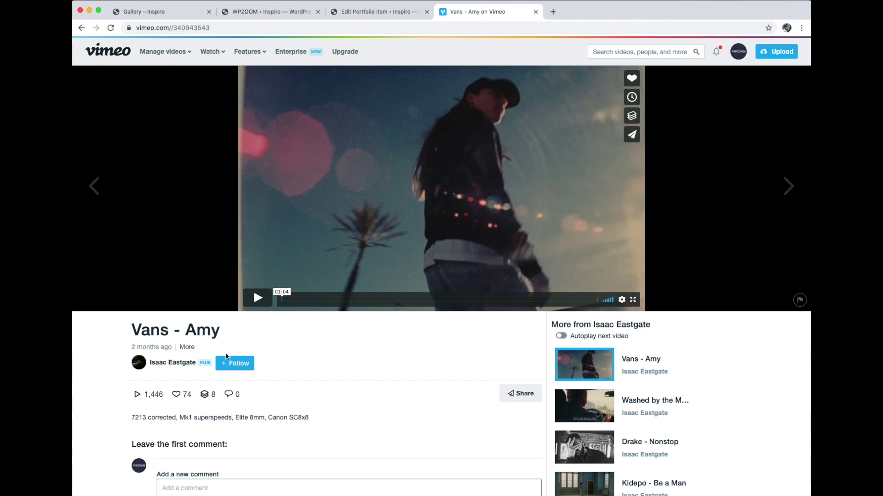
pyautogui.click(311, 31)
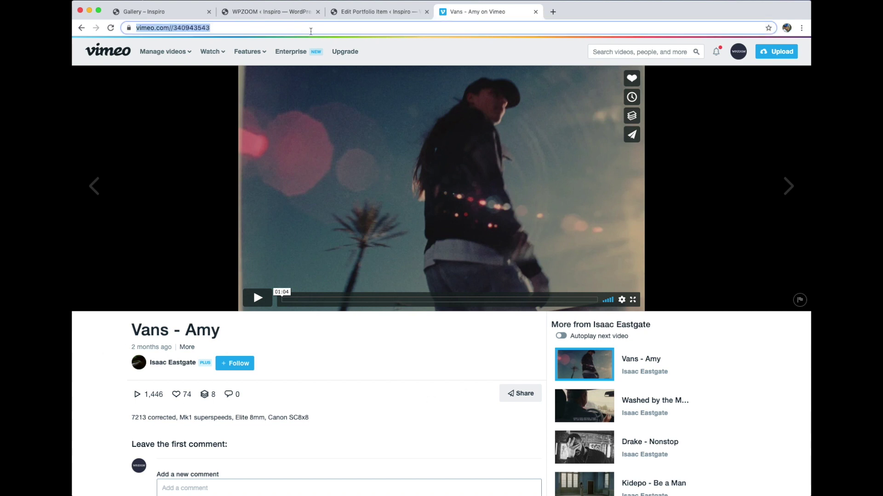
pyautogui.press('super+c')
pyautogui.hotkey('ctrl', 'shift', 'Tab')
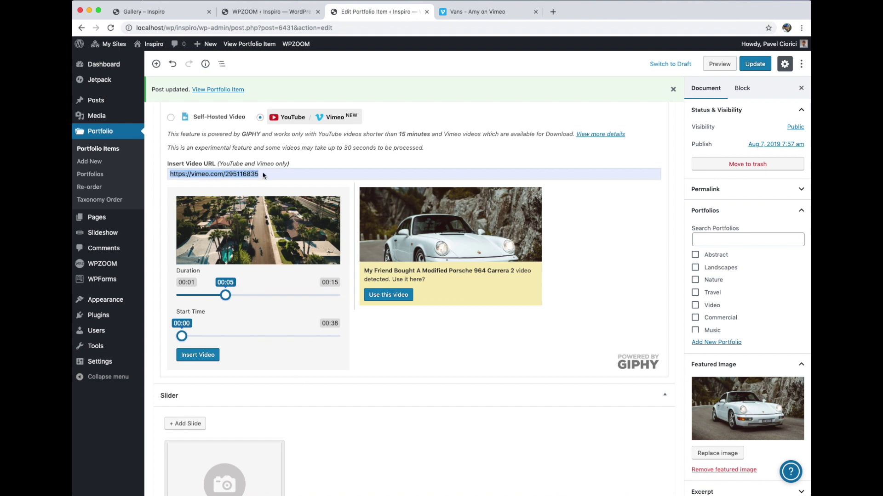
# Submit the Vimeo clip as the hover video and dismiss the post updated notice.
pyautogui.click(507, 350)
pyautogui.click(205, 357)
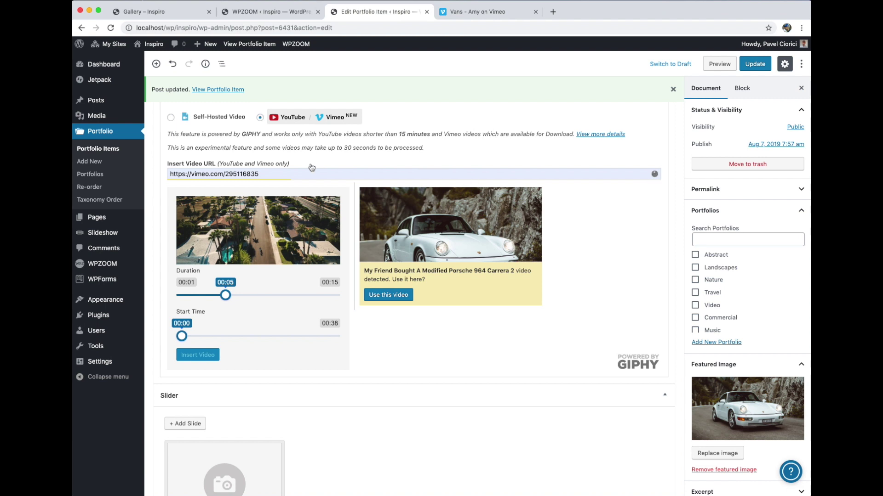
pyautogui.click(673, 89)
pyautogui.scroll(2, 553, 234)
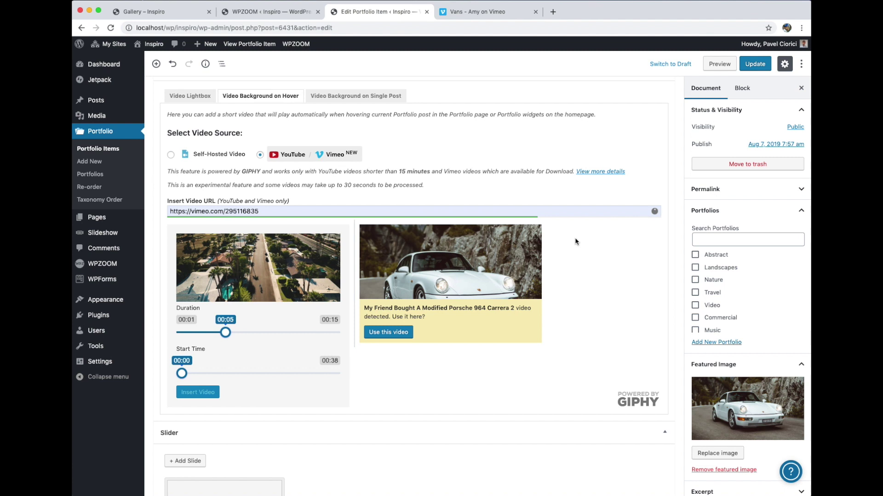
pyautogui.click(286, 214)
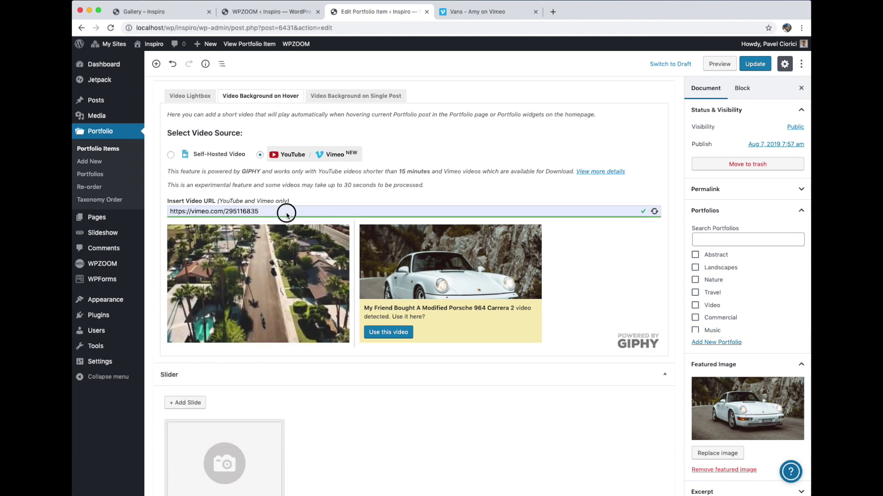
# Reload the portfolio item editor and delete the saved YouTube link from the hover video URL field.
pyautogui.click(111, 28)
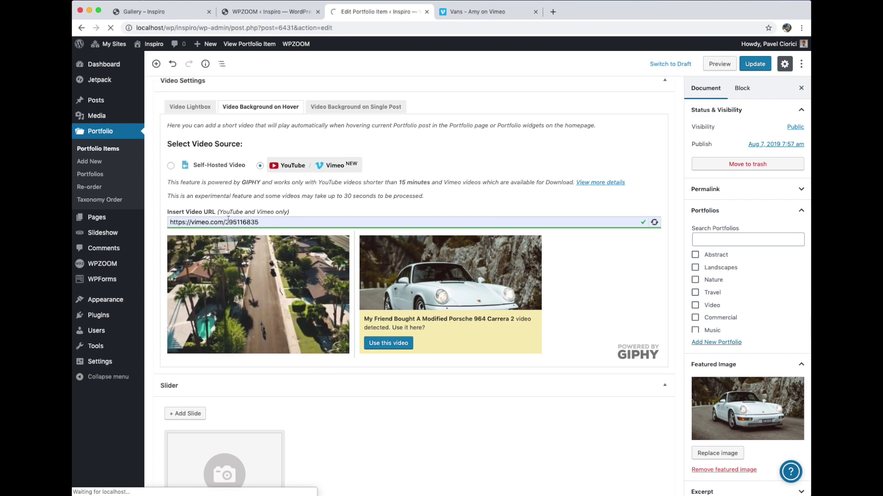
pyautogui.scroll(-3, 278, 351)
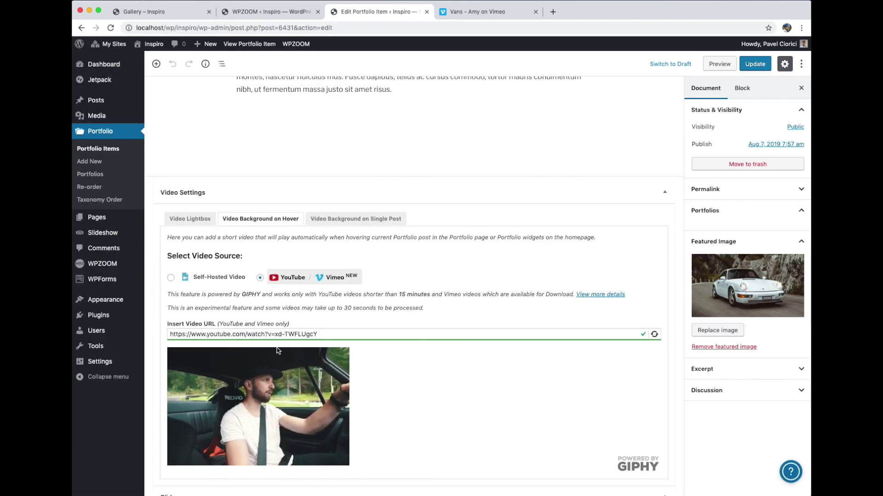
pyautogui.tripleClick(286, 335)
pyautogui.press('BackSpace')
pyautogui.scroll(-2, 329, 323)
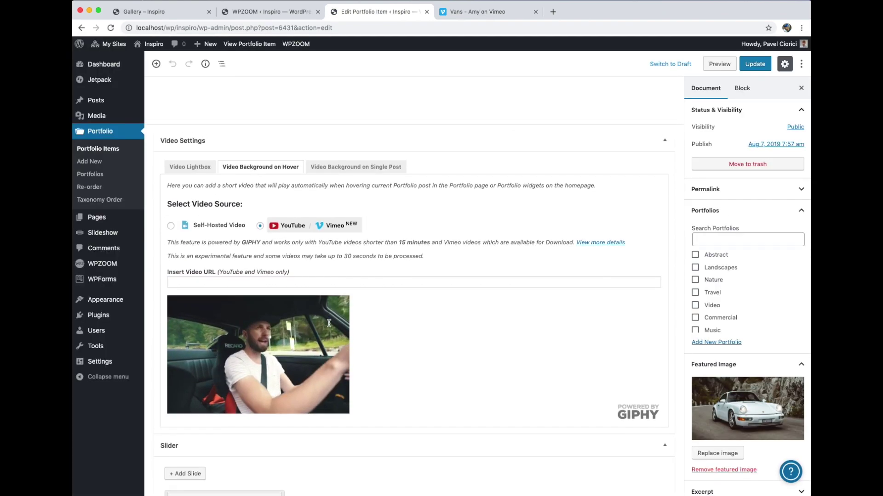
pyautogui.scroll(-1, 329, 323)
pyautogui.click(281, 253)
pyautogui.press('super+v')
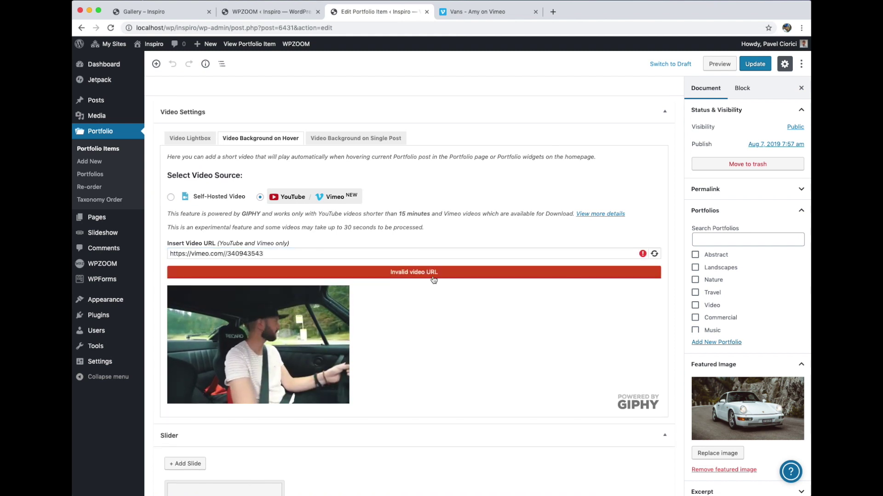
pyautogui.moveTo(376, 278); pyautogui.dragTo(445, 277)
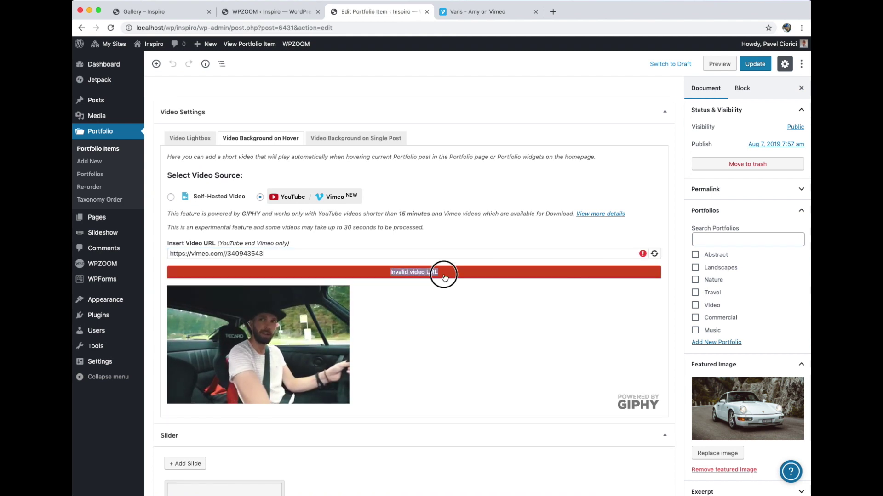
pyautogui.click(229, 254)
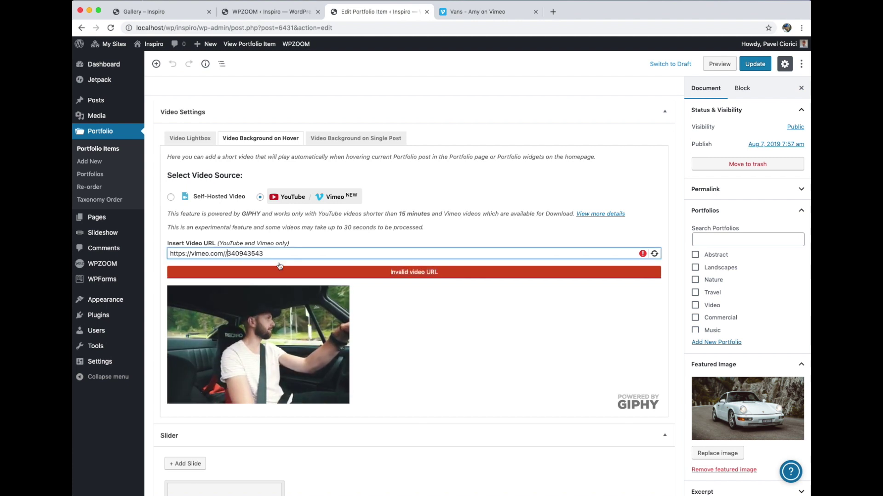
pyautogui.press('BackSpace')
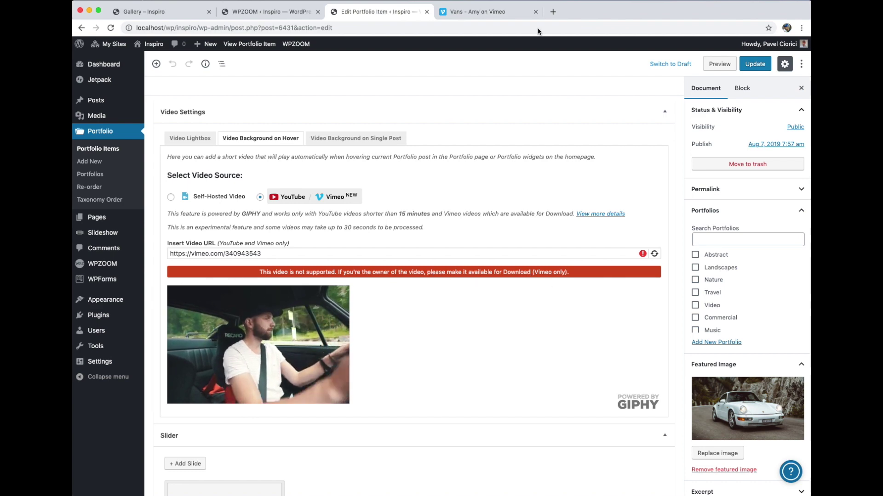
pyautogui.hotkey('ctrl', 'Tab')
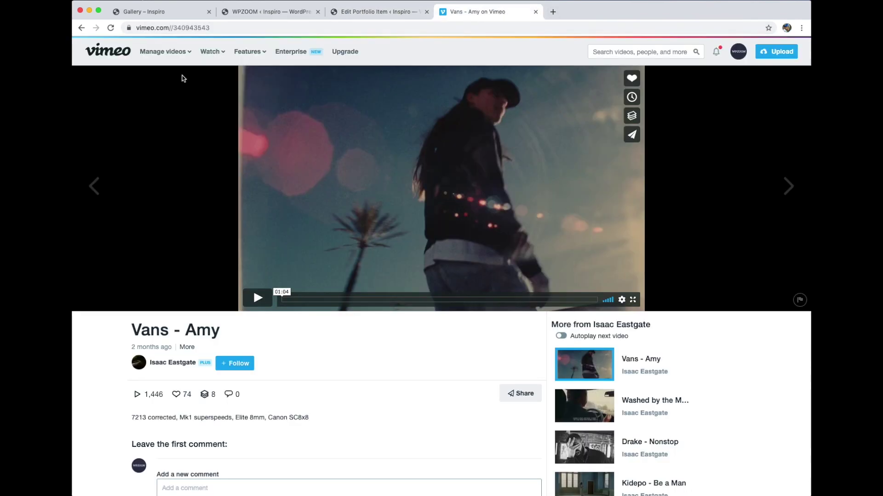
# Open Vimeo's Manage videos library showing the account's 69 uploaded videos.
pyautogui.scroll(-15, 410, 270)
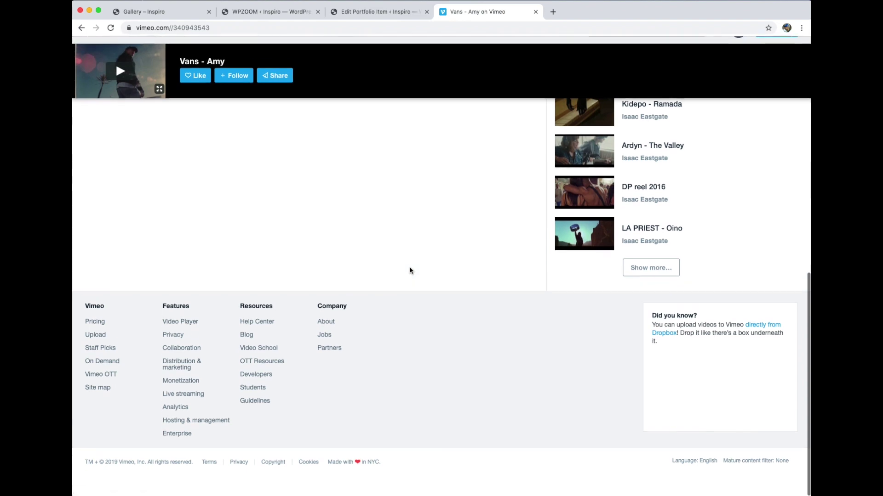
pyautogui.scroll(15, 410, 270)
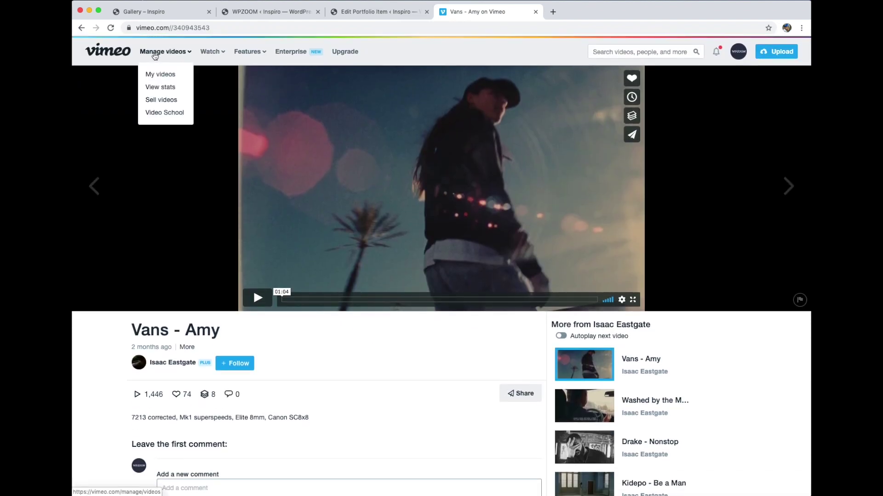
pyautogui.click(155, 56)
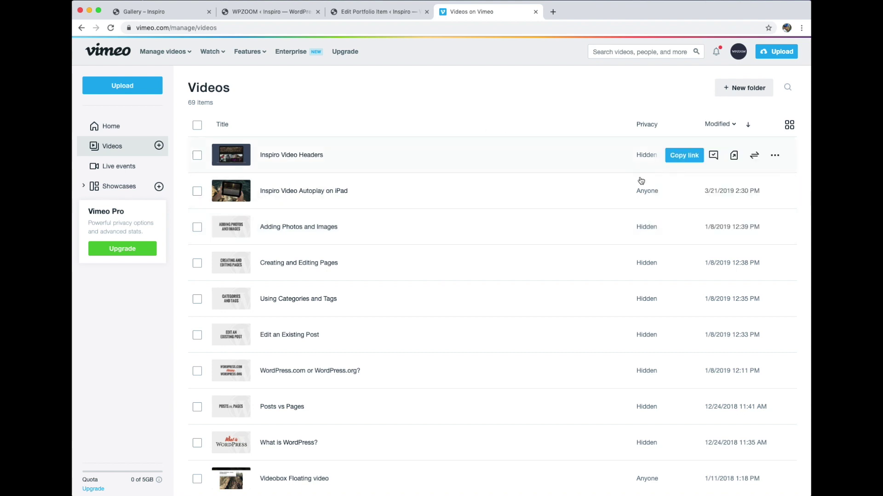
pyautogui.moveTo(729, 55)
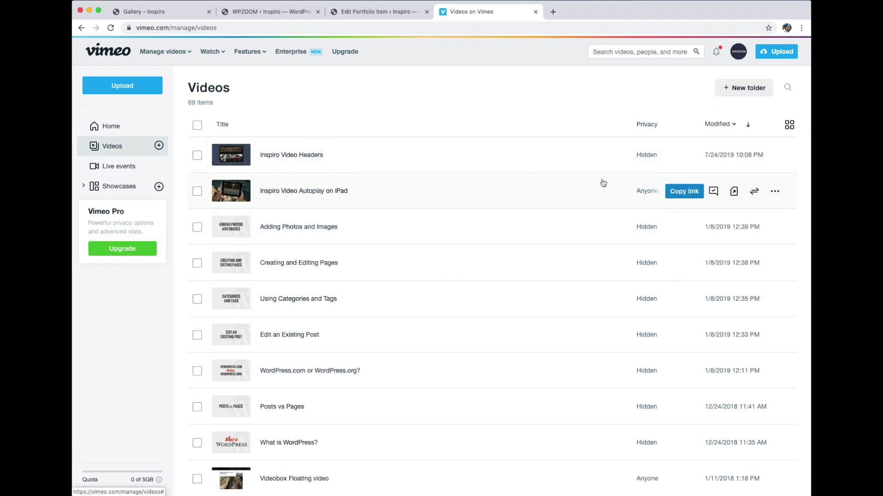
# Turn on 'People can download this video' for Inspiro Video Autoplay on iPad and save.
pyautogui.click(295, 191)
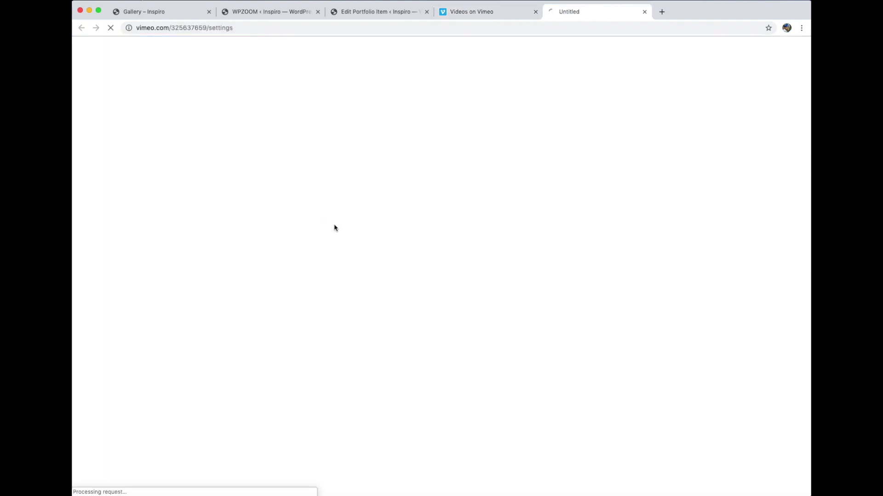
pyautogui.click(536, 11)
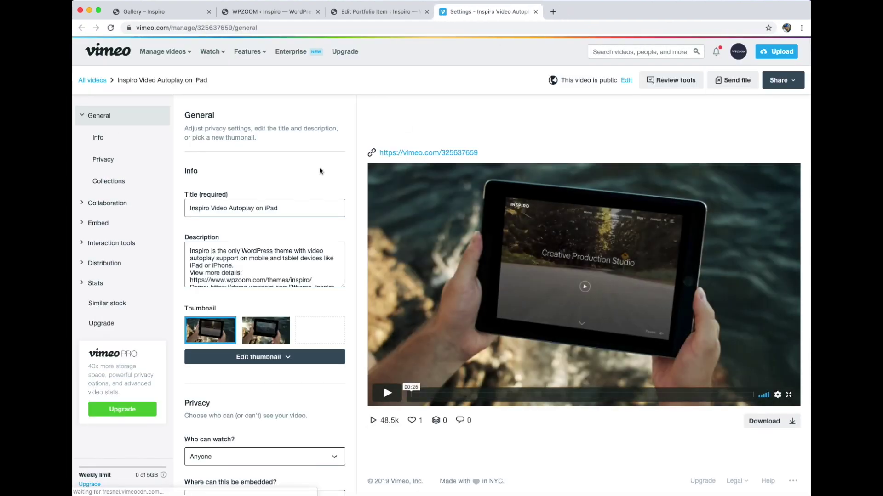
pyautogui.scroll(-10, 276, 271)
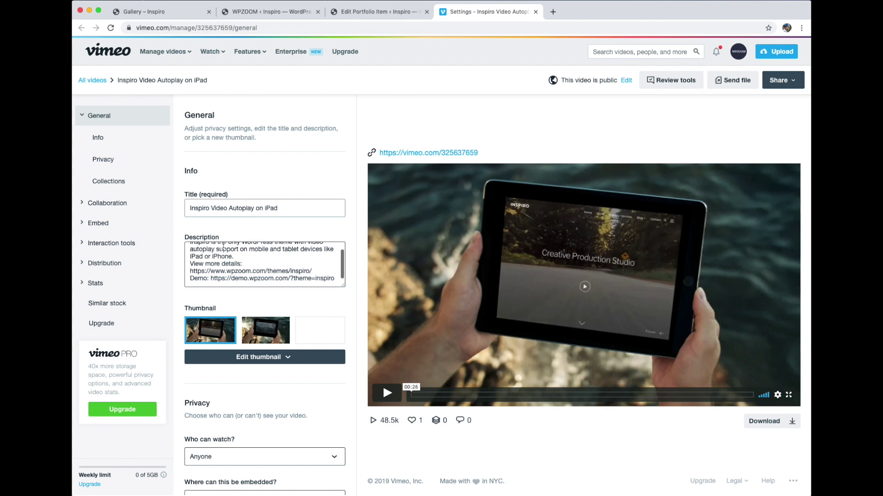
pyautogui.scroll(-1, 300, 346)
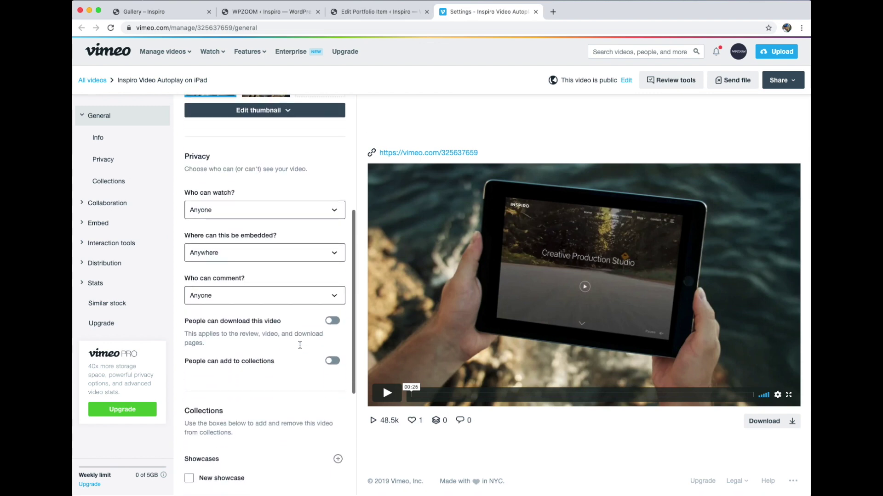
pyautogui.scroll(2, 203, 232)
pyautogui.click(121, 127)
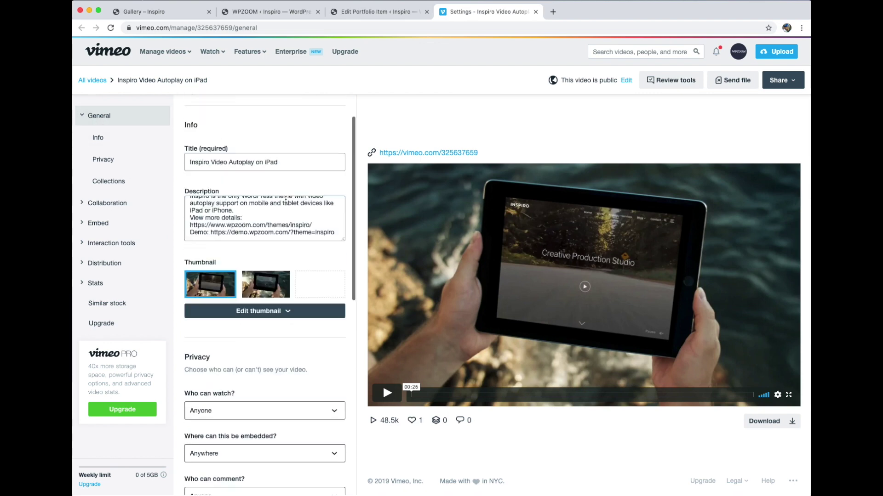
pyautogui.scroll(-7, 231, 340)
pyautogui.scroll(-1, 231, 340)
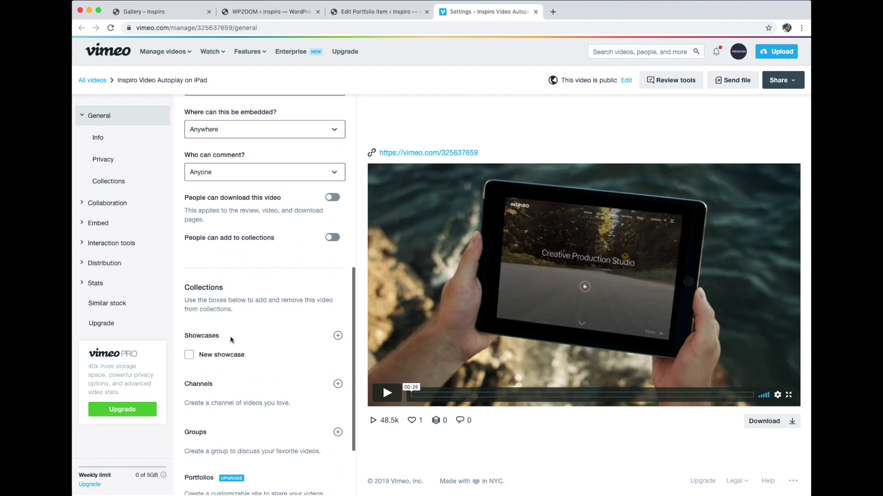
pyautogui.tripleClick(222, 199)
pyautogui.tripleClick(250, 251)
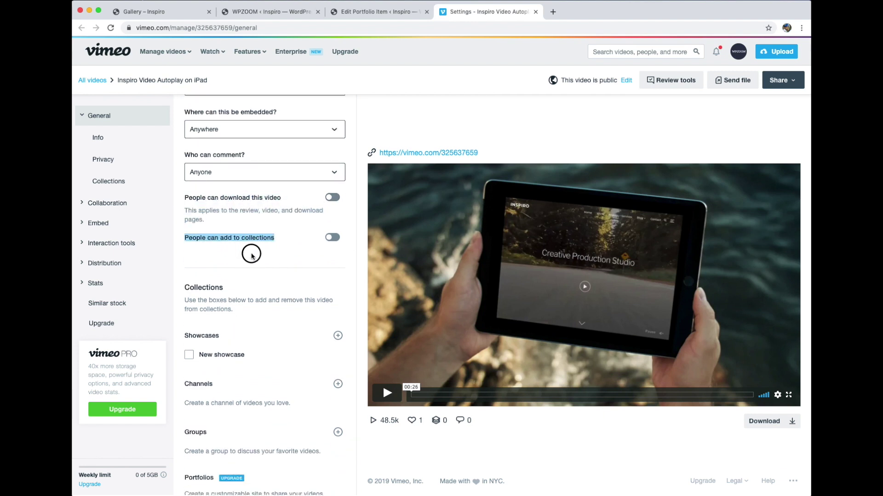
pyautogui.click(221, 198)
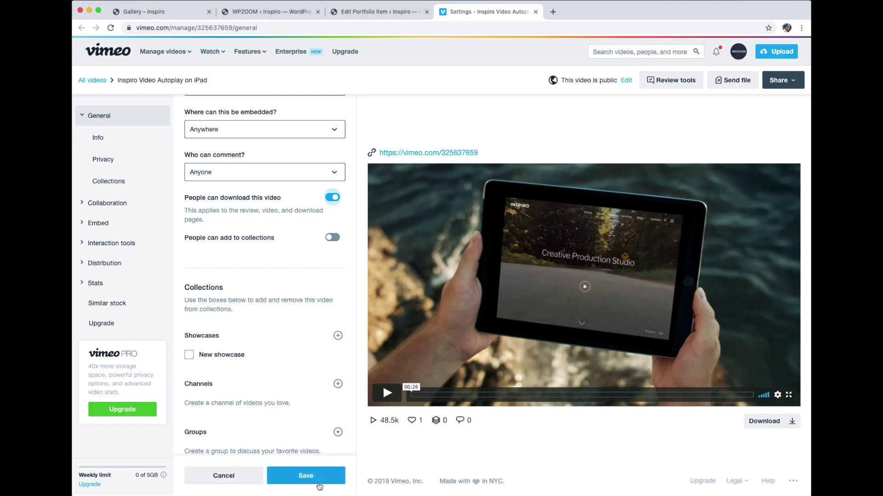
pyautogui.click(305, 476)
# Copy the iPad video's link and select the old video ID in WordPress's hover video URL.
pyautogui.moveTo(478, 153); pyautogui.dragTo(375, 152)
pyautogui.press('super+c')
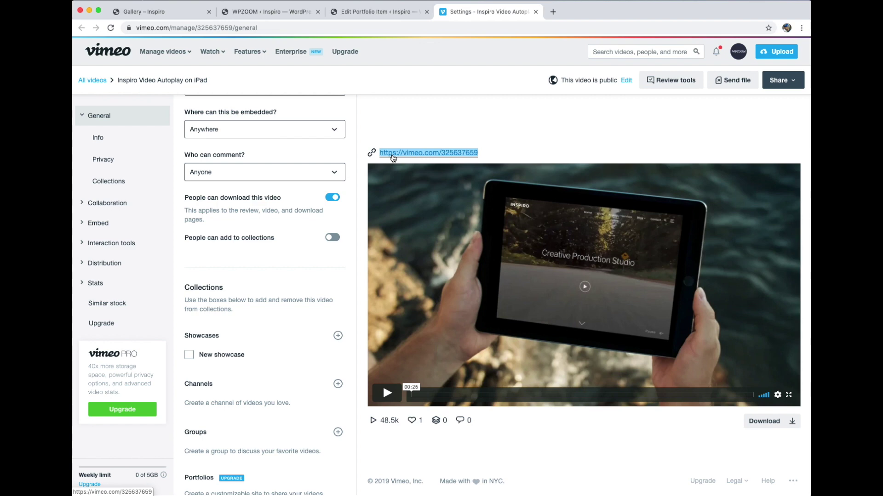
pyautogui.press('super+t')
pyautogui.press('super+v')
pyautogui.press('Return')
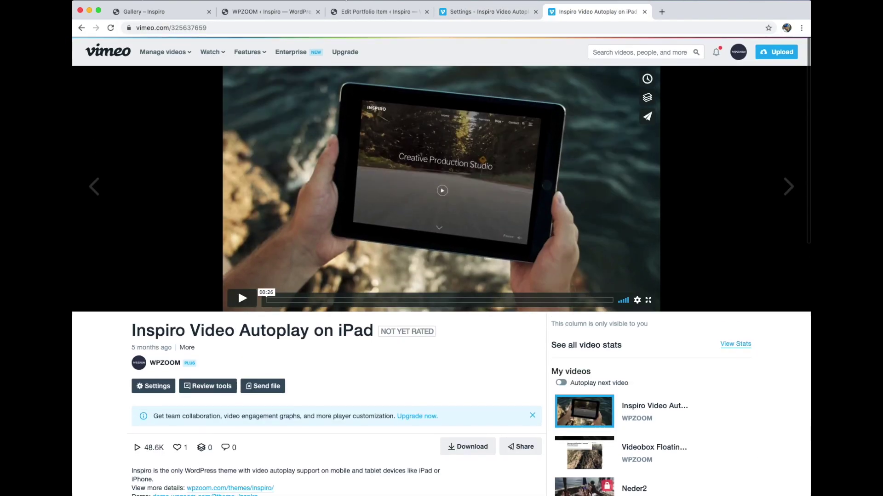
pyautogui.click(350, 11)
pyautogui.doubleClick(250, 254)
# Replace the ID with 325637659 so the Vimeo clip loads with Duration and Start Time options.
pyautogui.press('super+v')
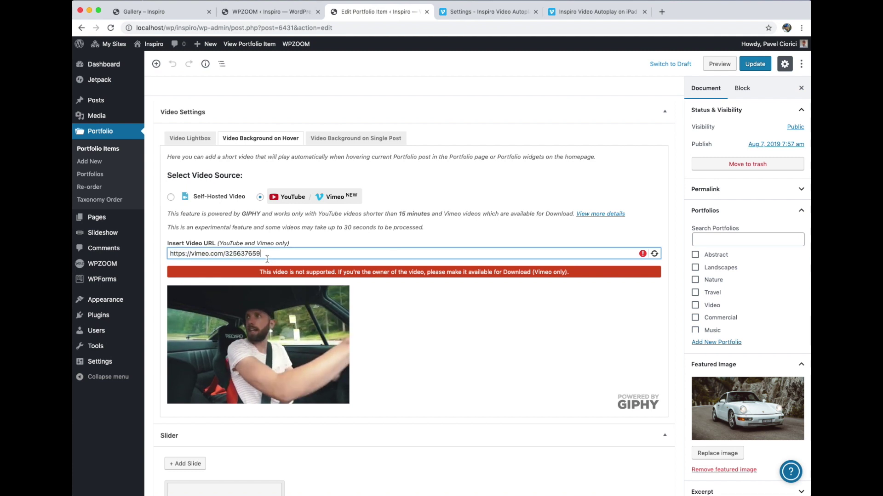
pyautogui.click(469, 316)
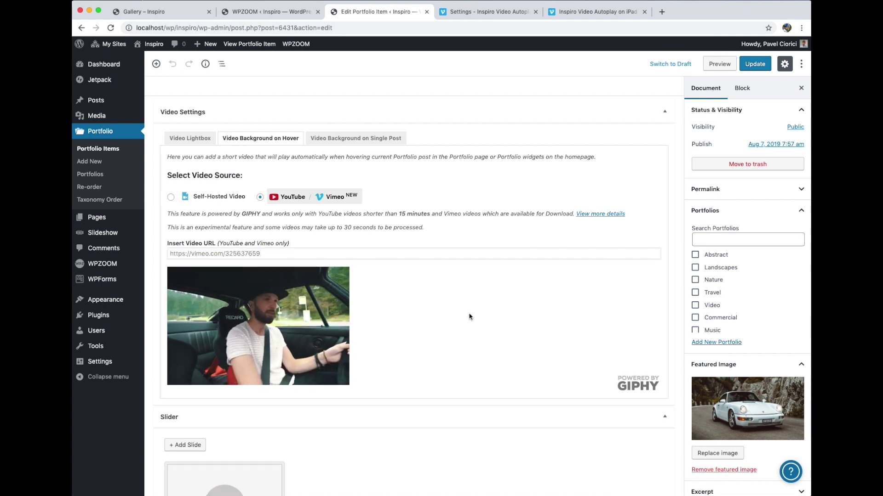
pyautogui.scroll(-2, 243, 298)
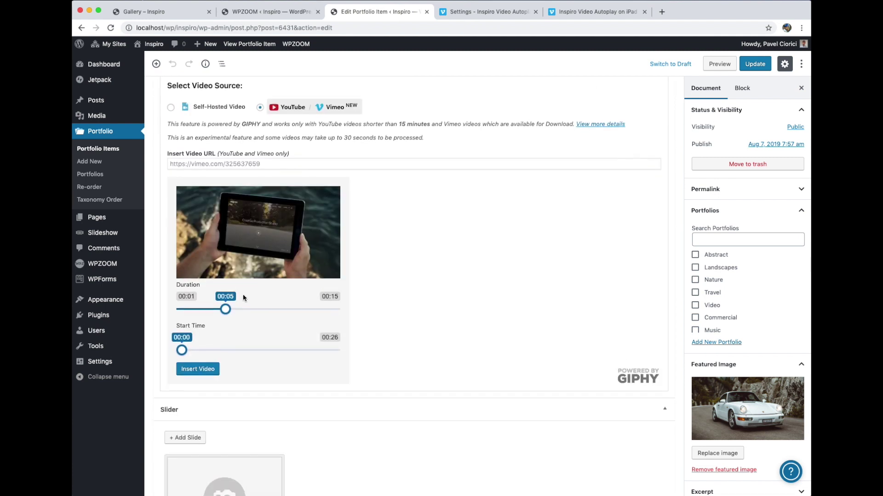
pyautogui.scroll(2, 442, 307)
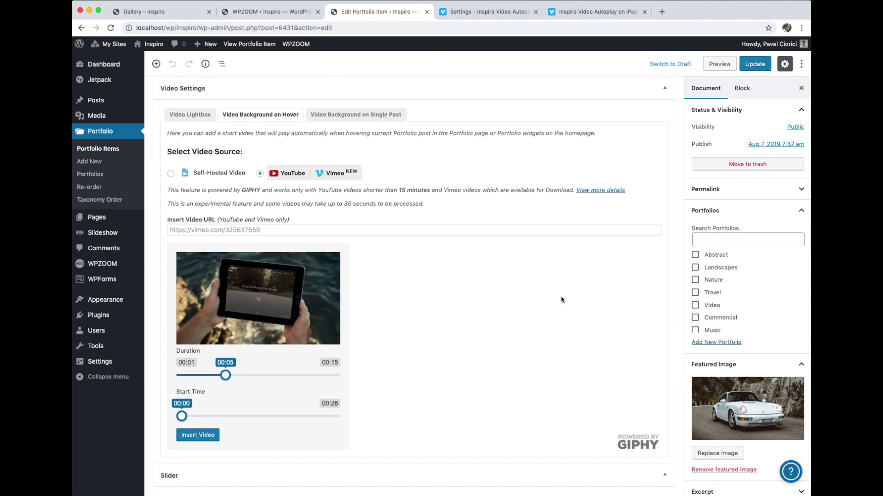
pyautogui.scroll(-3, 561, 300)
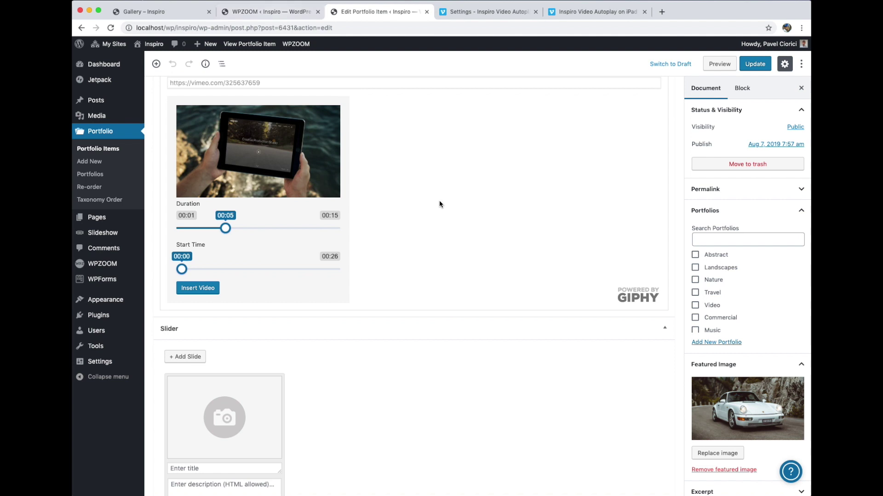
pyautogui.scroll(4, 440, 200)
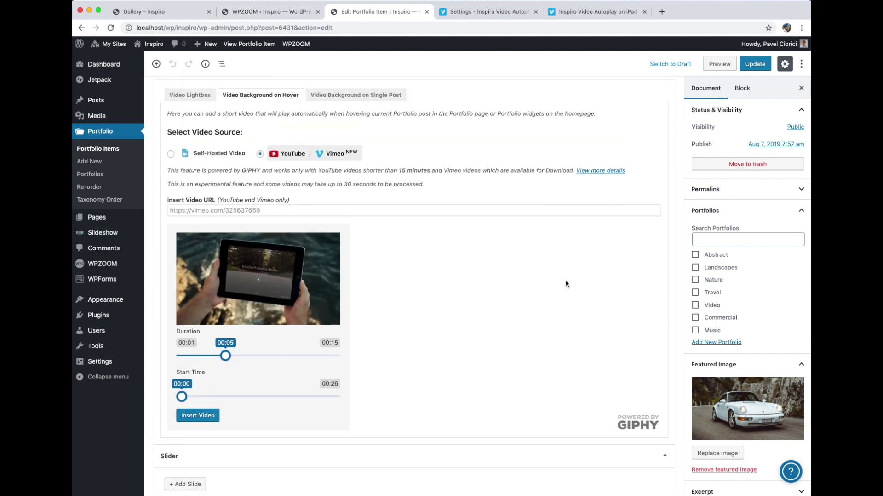
pyautogui.moveTo(238, 144); pyautogui.dragTo(307, 152)
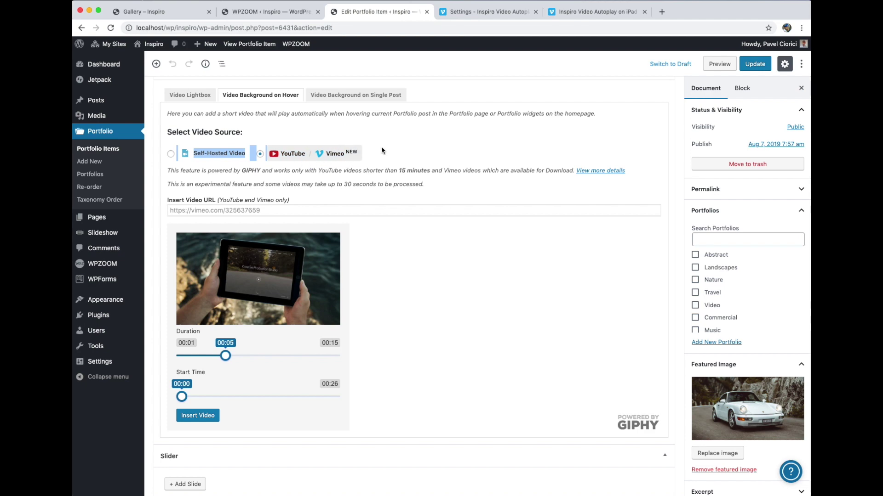
pyautogui.click(455, 233)
# Switch through the Theme Options page to the Gallery – Inspiro portfolio page.
pyautogui.click(278, 9)
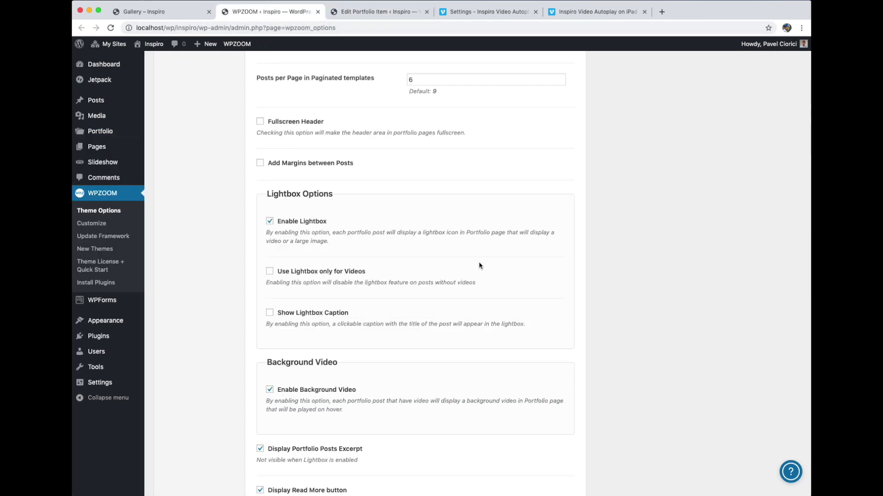
pyautogui.click(155, 13)
pyautogui.scroll(-3, 358, 321)
pyautogui.scroll(5, 358, 320)
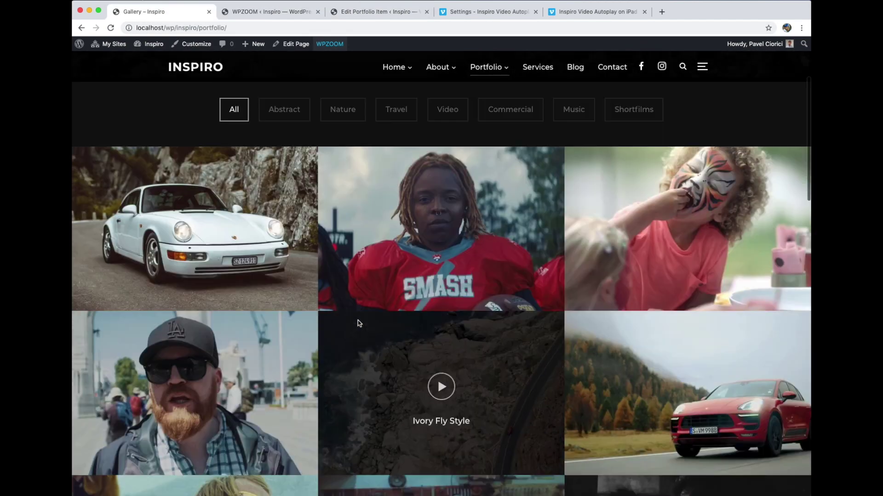